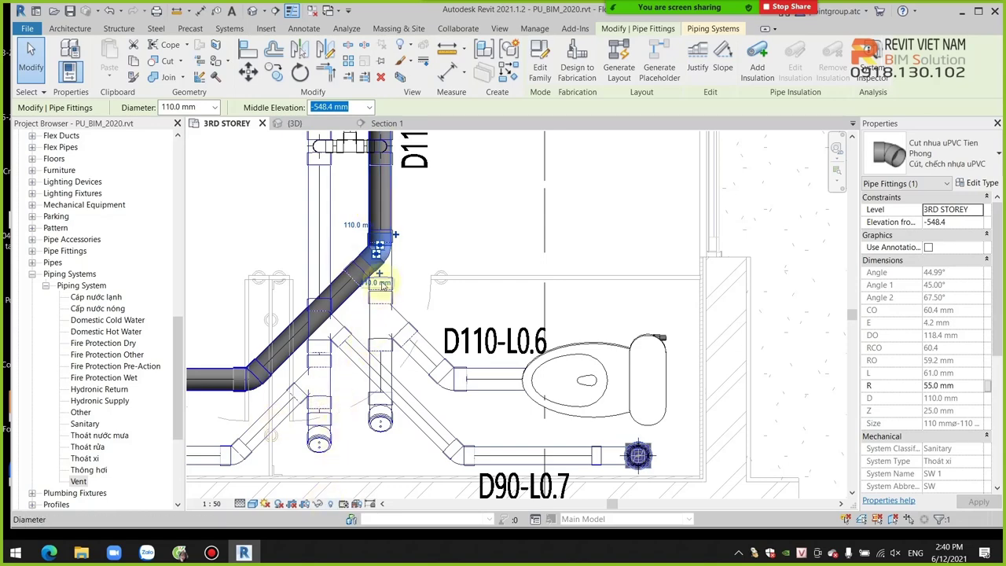
# Check the properties of the wye fitting and the vertical drain pipe.
pyautogui.press('Escape')
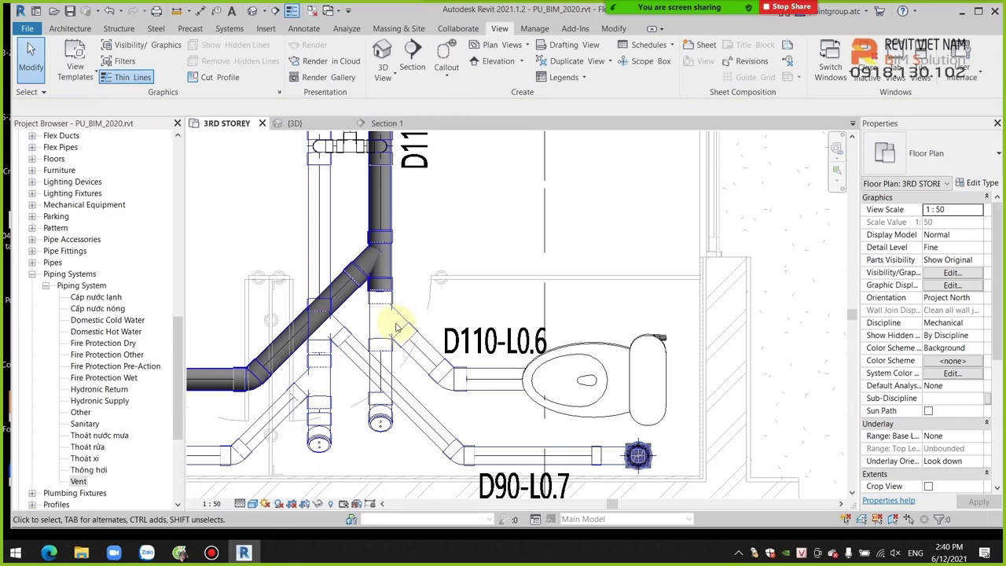
pyautogui.click(390, 318)
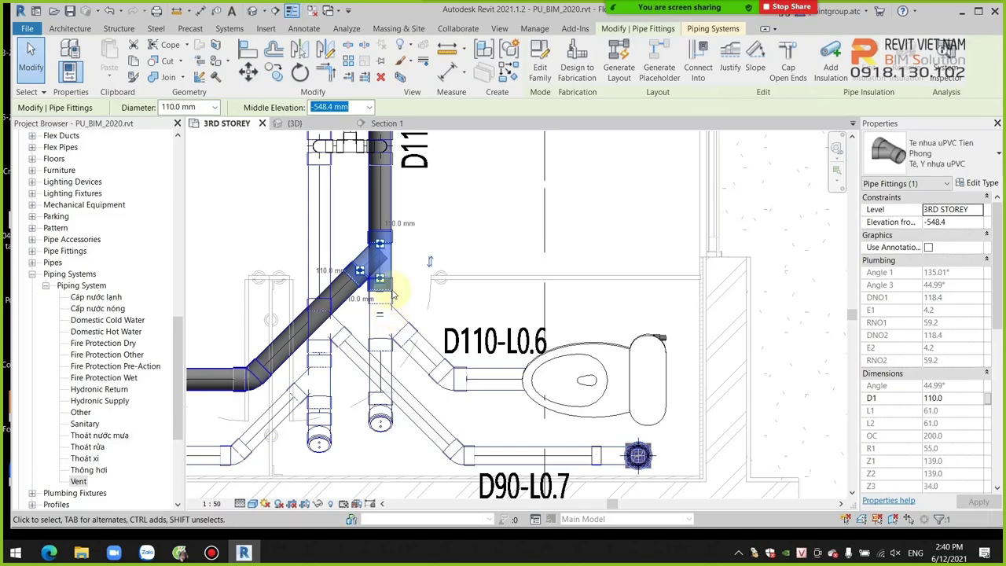
pyautogui.click(504, 234)
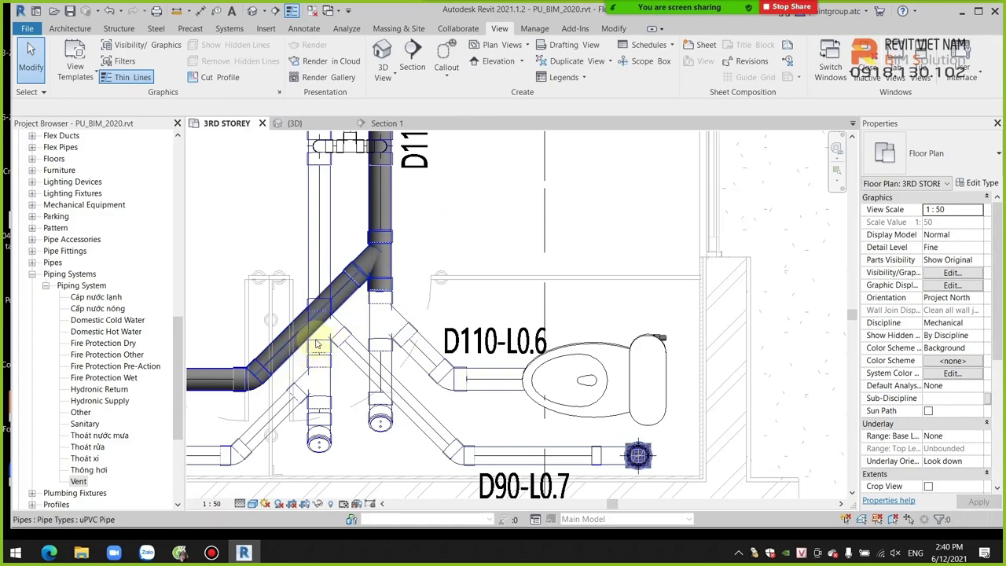
pyautogui.click(393, 212)
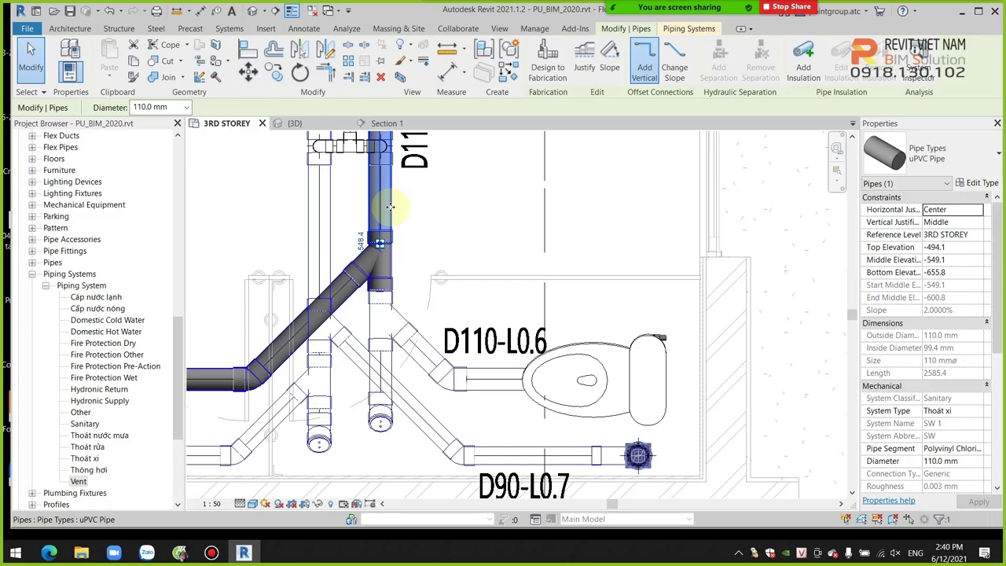
# Draw a new pipe from the wye fitting, sloping up, to the lower pipe end without saving.
pyautogui.scroll(3, 415, 325)
pyautogui.scroll(-2, 451, 280)
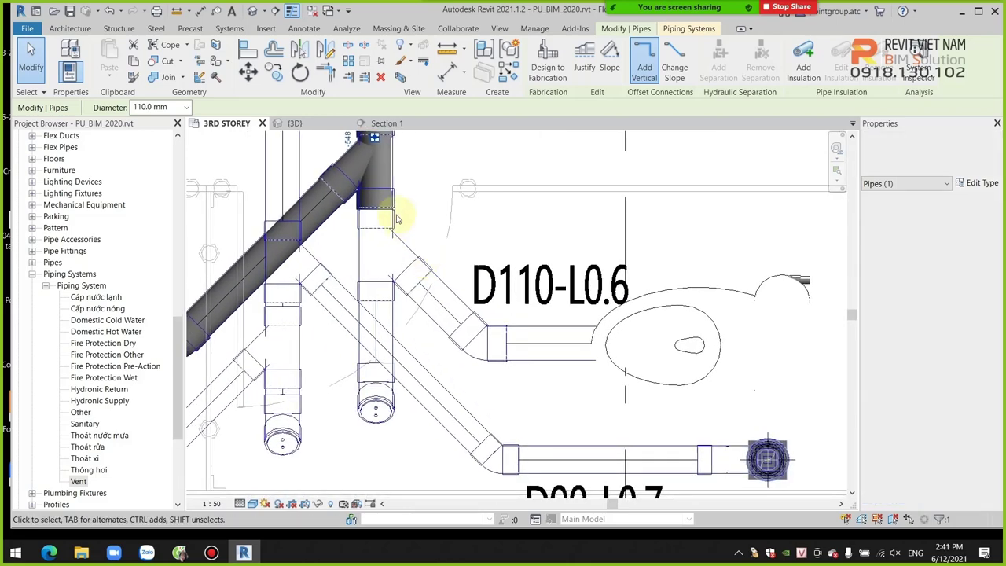
pyautogui.moveTo(393, 213)
pyautogui.mouseDown(button='middle')
pyautogui.moveTo(421, 325)
pyautogui.moveTo(393, 197)
pyautogui.mouseUp(button='middle')
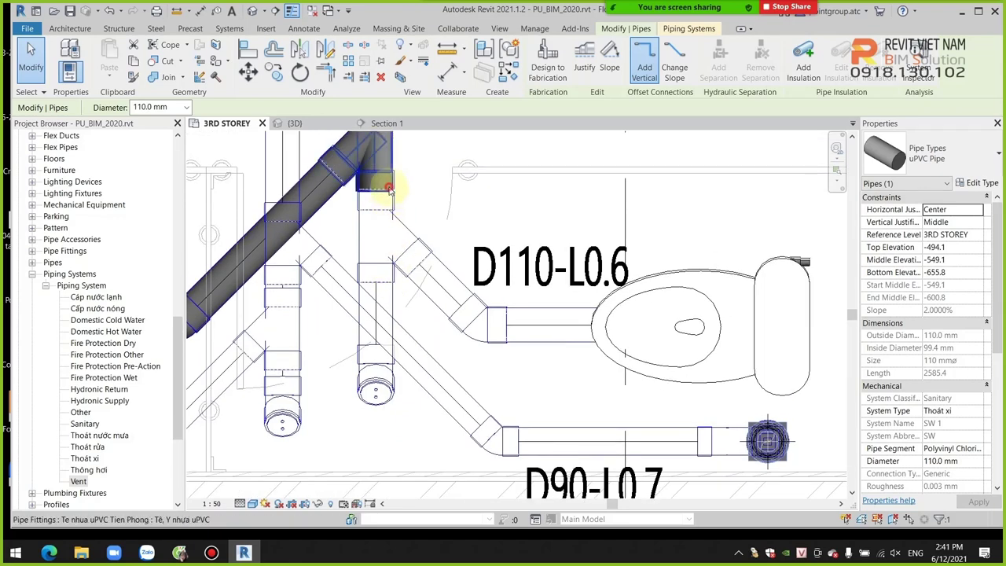
pyautogui.click(389, 189)
pyautogui.rightClick(371, 170)
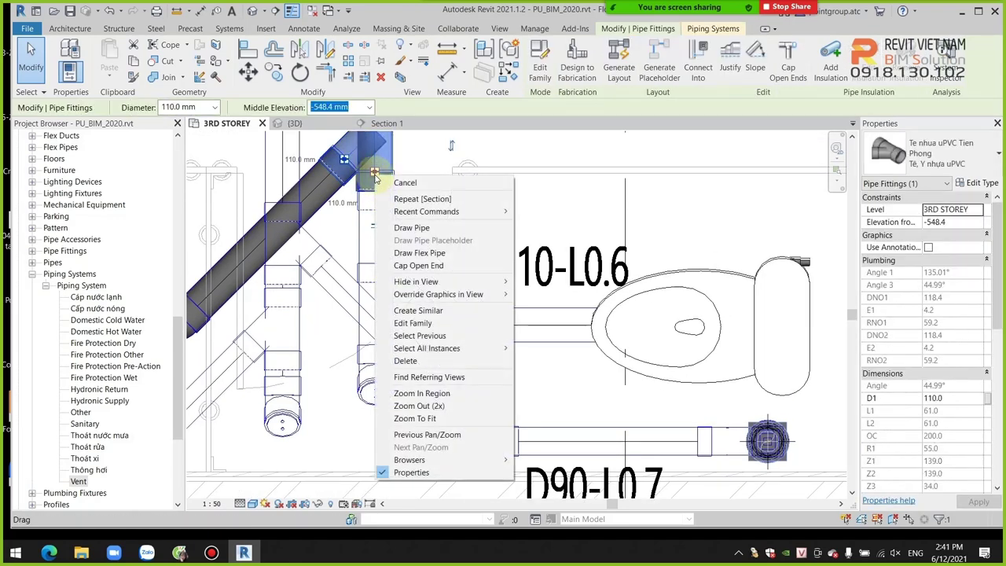
pyautogui.click(415, 223)
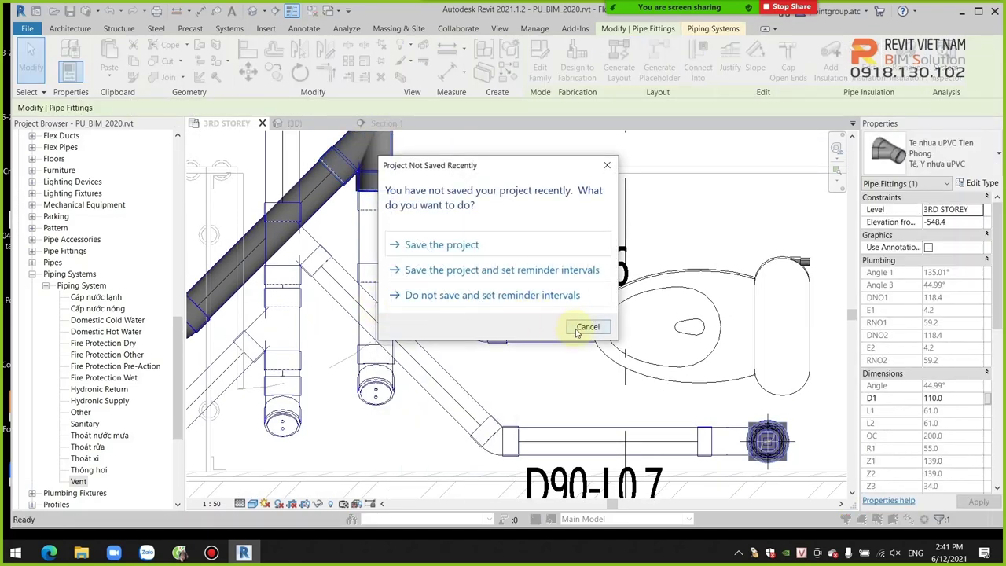
pyautogui.click(587, 327)
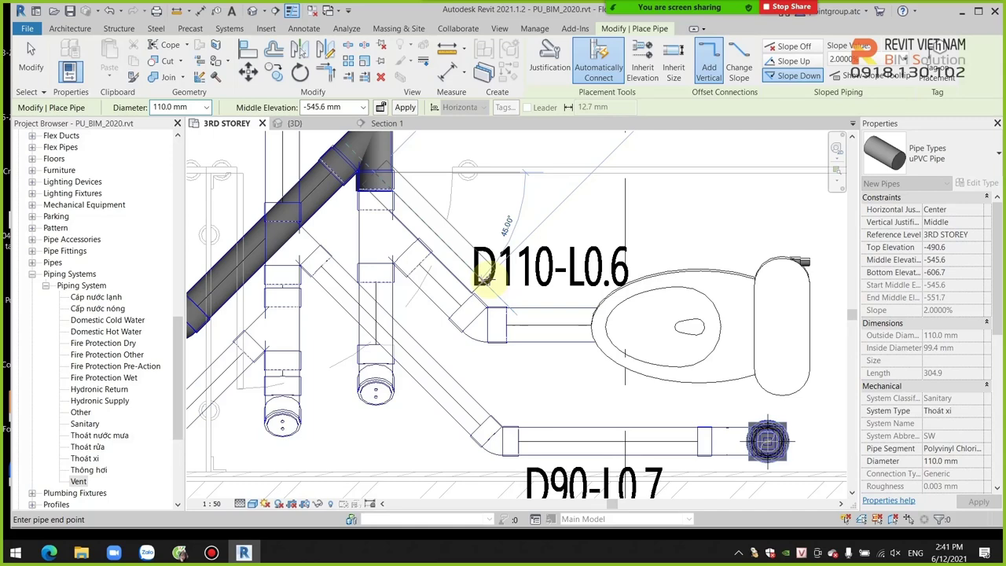
pyautogui.click(792, 62)
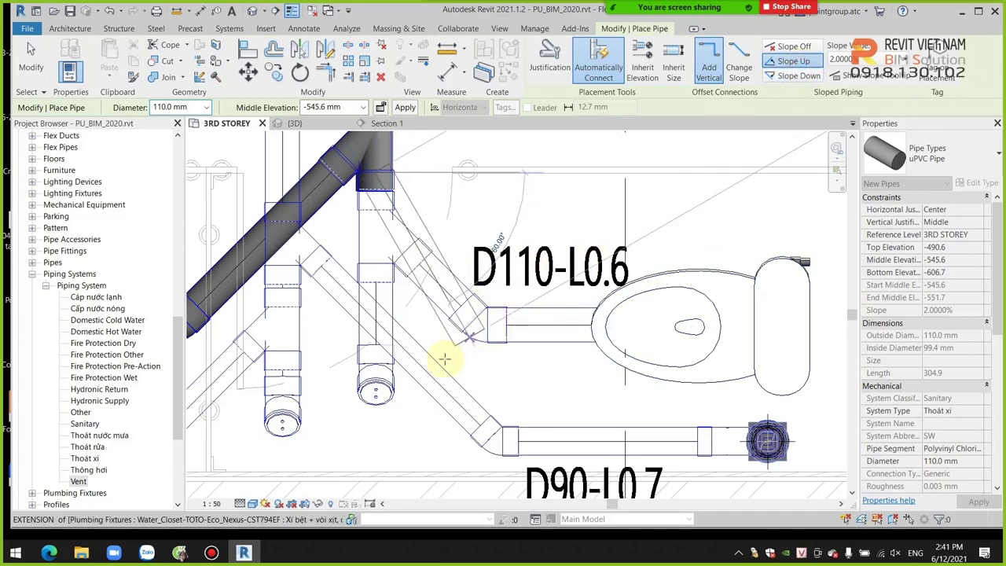
pyautogui.scroll(2, 375, 389)
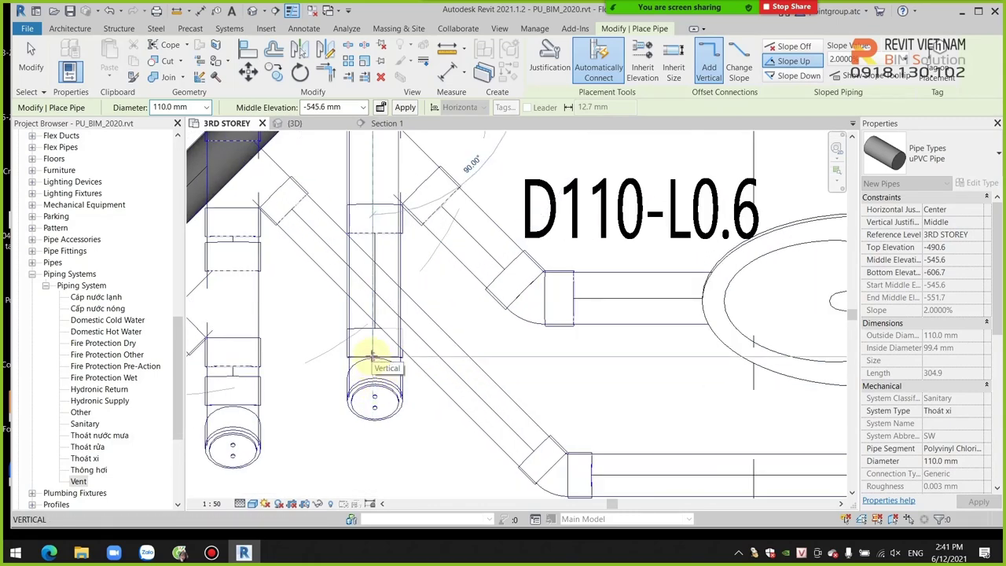
pyautogui.click(373, 358)
pyautogui.scroll(-3, 428, 460)
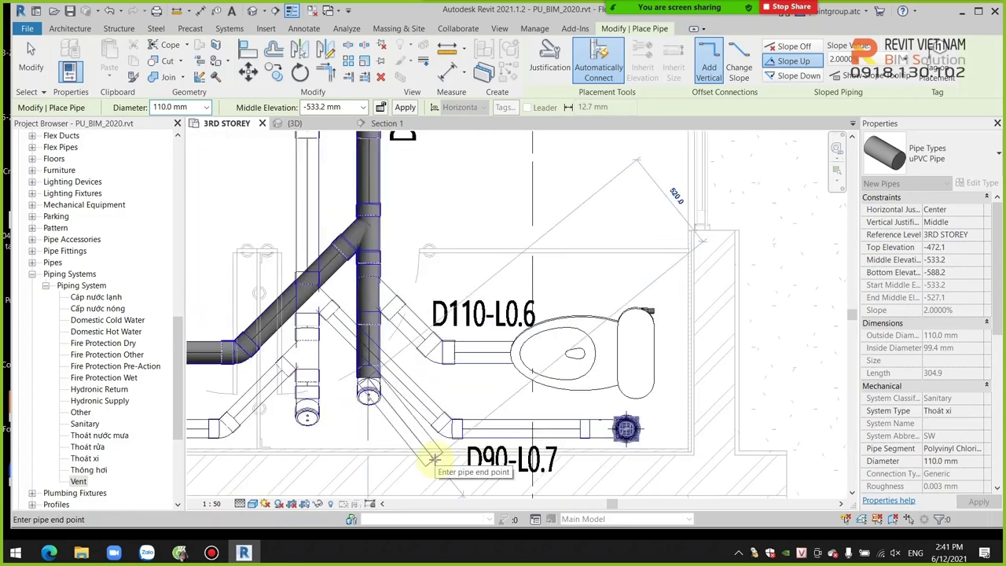
pyautogui.scroll(3, 433, 463)
pyautogui.press('Escape')
pyautogui.press('Escape')
pyautogui.scroll(-2, 439, 284)
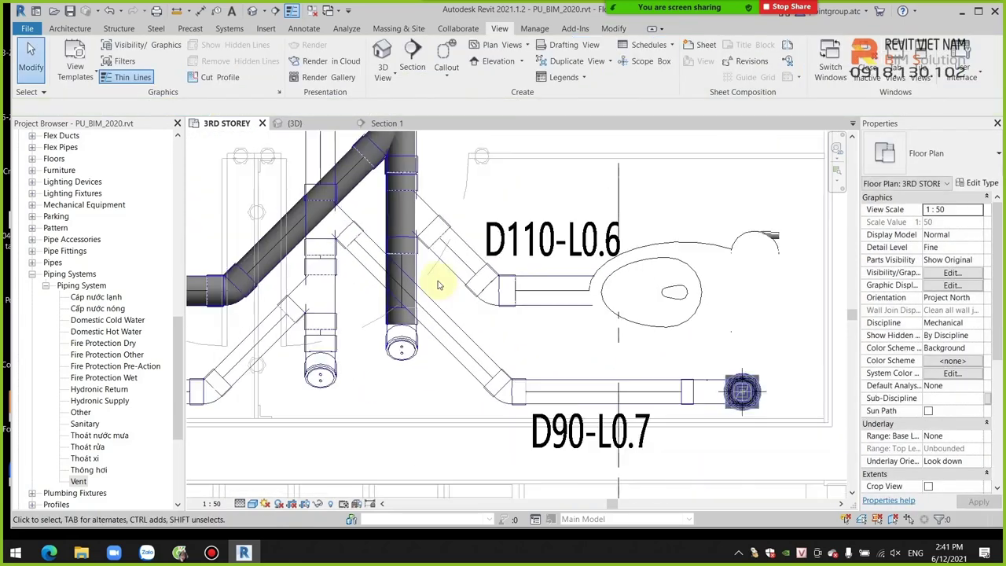
pyautogui.scroll(-2, 511, 338)
pyautogui.scroll(2, 618, 325)
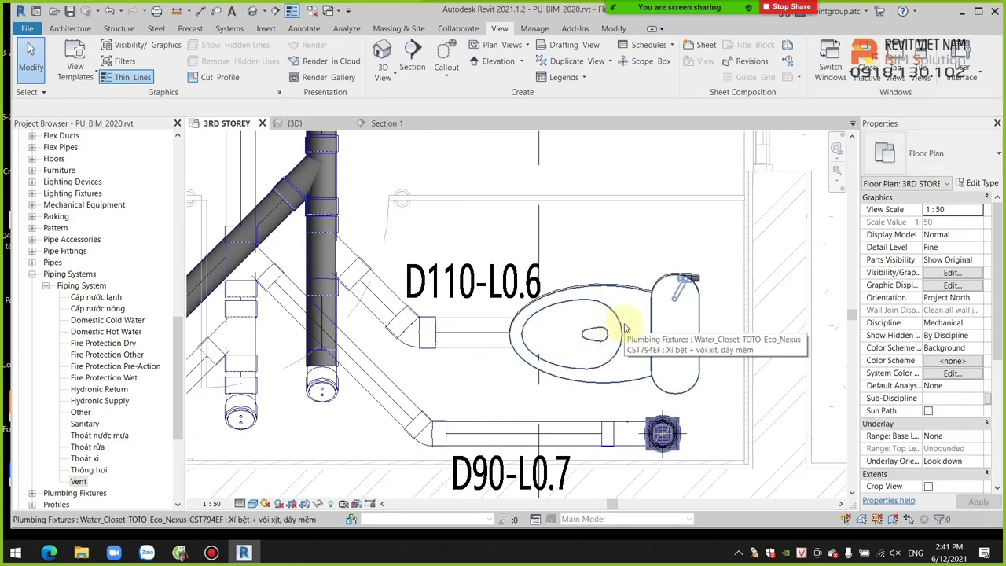
pyautogui.moveTo(628, 420); pyautogui.dragTo(667, 354, button='middle')
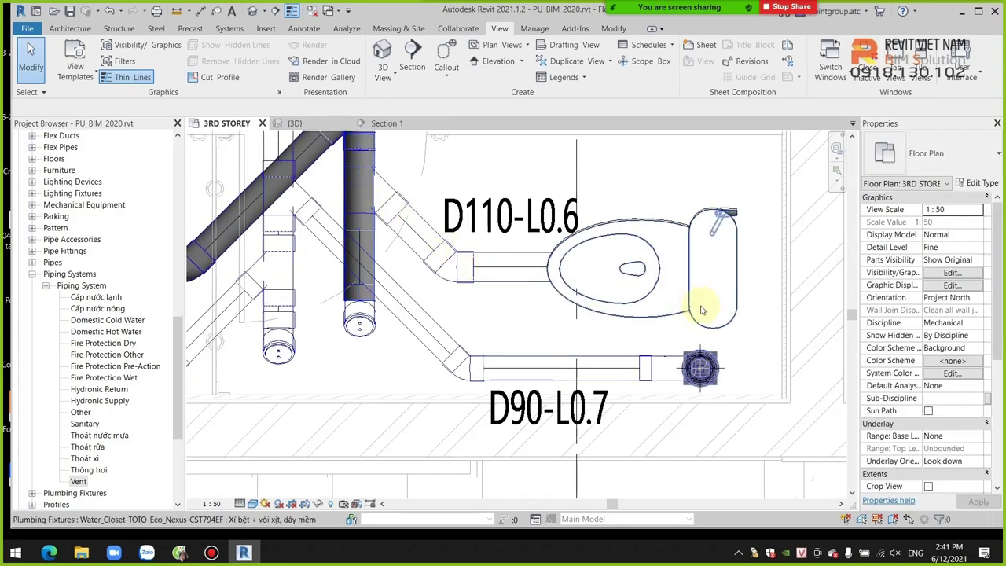
pyautogui.moveTo(402, 229); pyautogui.dragTo(486, 289, button='middle')
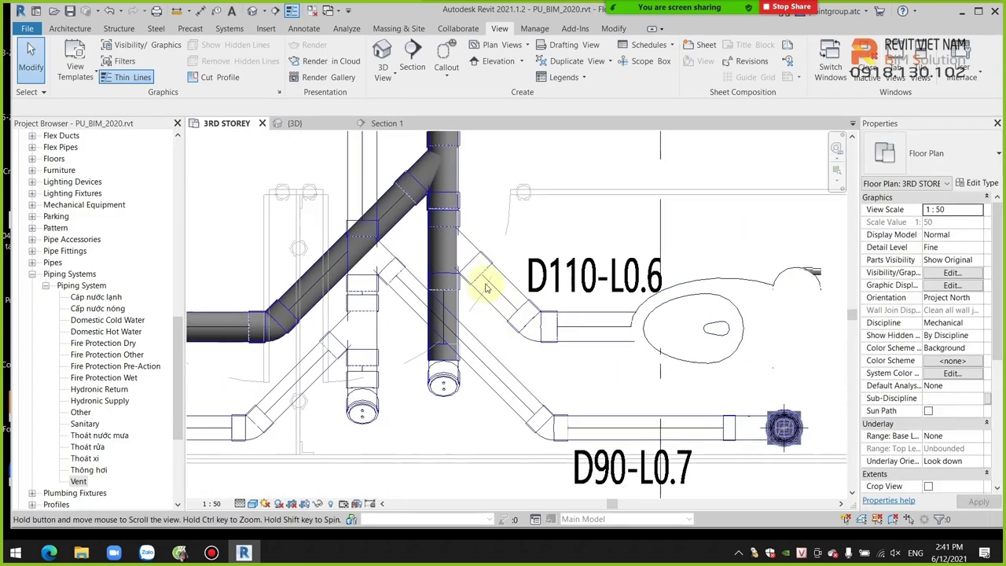
pyautogui.scroll(-2, 486, 289)
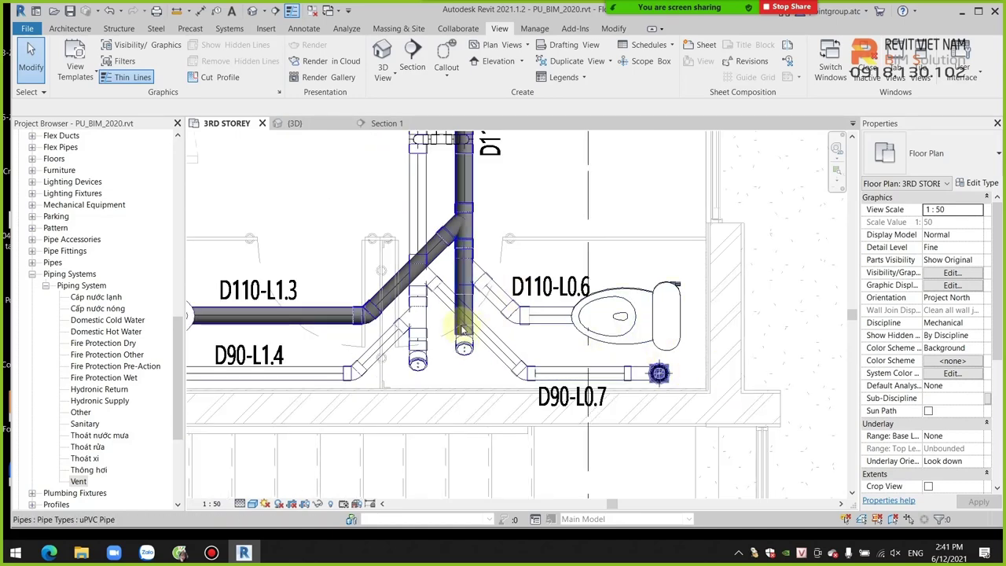
pyautogui.scroll(1, 517, 314)
pyautogui.scroll(1, 548, 221)
pyautogui.moveTo(549, 221)
pyautogui.mouseDown(button='middle')
pyautogui.moveTo(467, 325)
pyautogui.moveTo(539, 300)
pyautogui.mouseUp(button='middle')
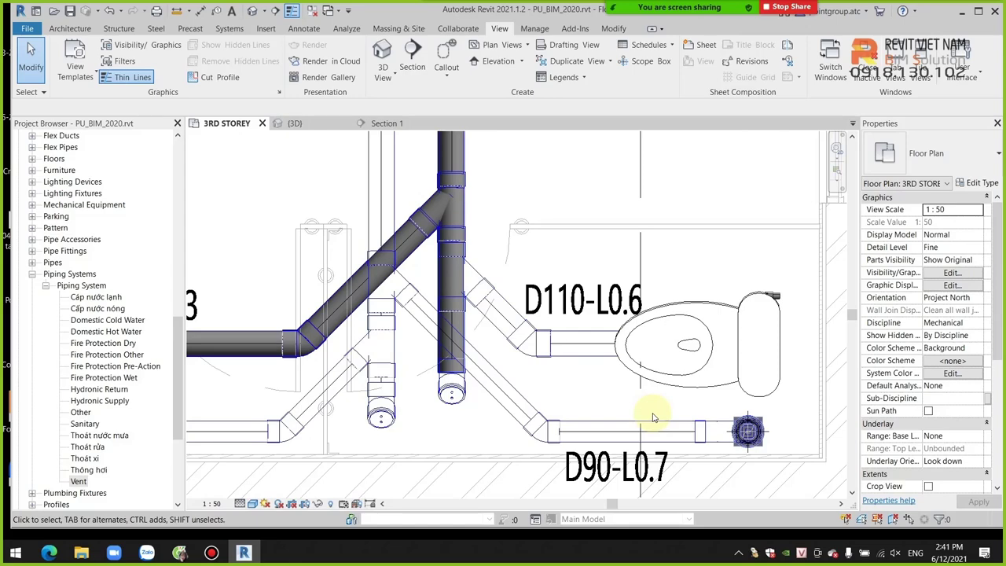
pyautogui.scroll(1, 652, 419)
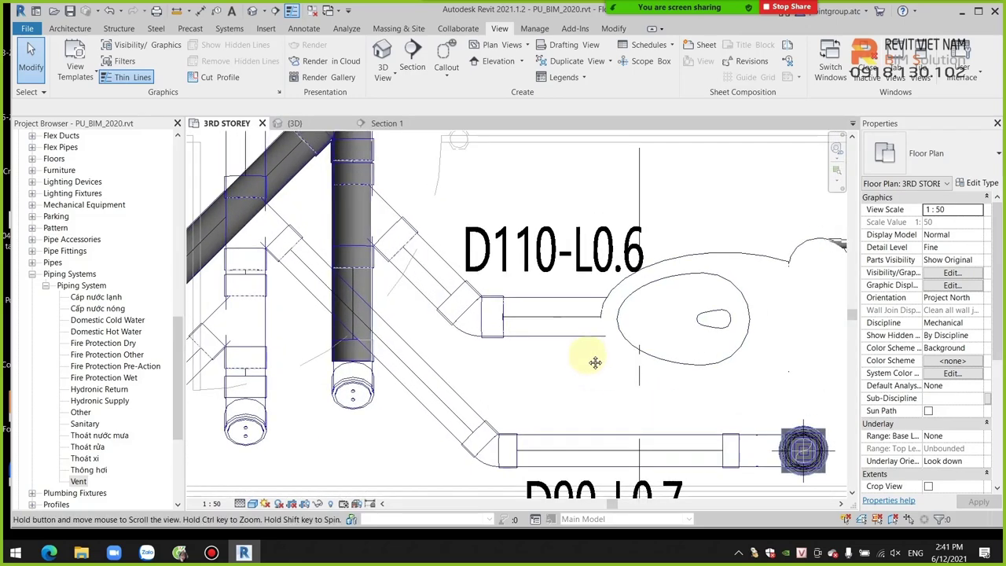
pyautogui.moveTo(594, 359); pyautogui.dragTo(506, 377, button='middle')
pyautogui.scroll(1, 491, 287)
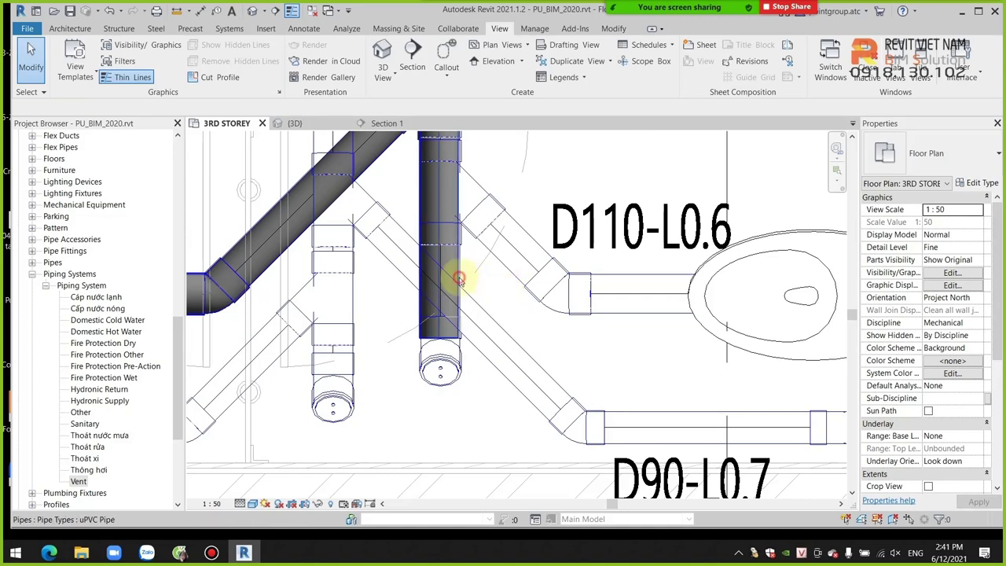
pyautogui.click(459, 279)
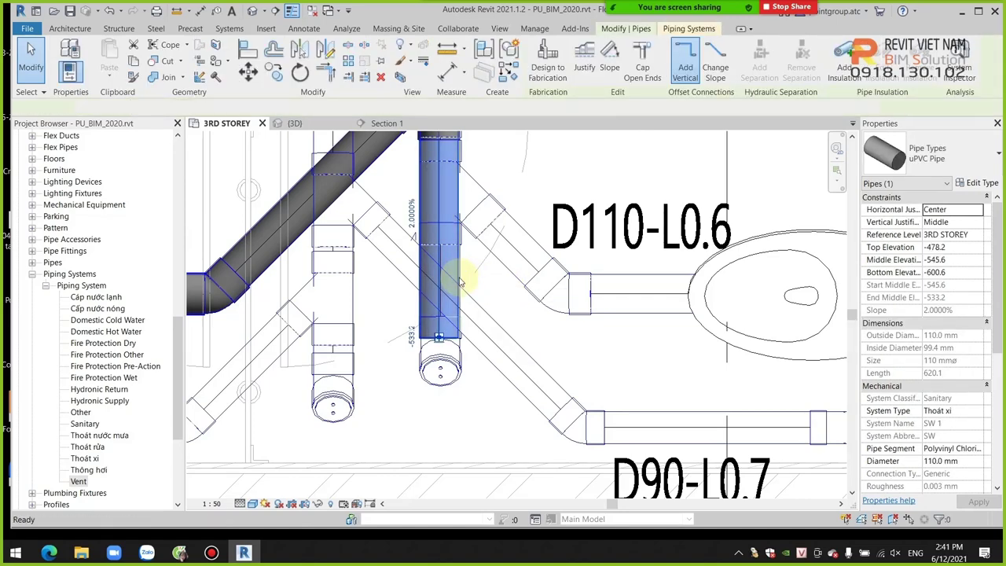
# With Create Similar (CS), draw a D110 pipe from the vertical drain, first diagonally, then horizontally to the toilet outlet.
pyautogui.press('c')
pyautogui.press('s')
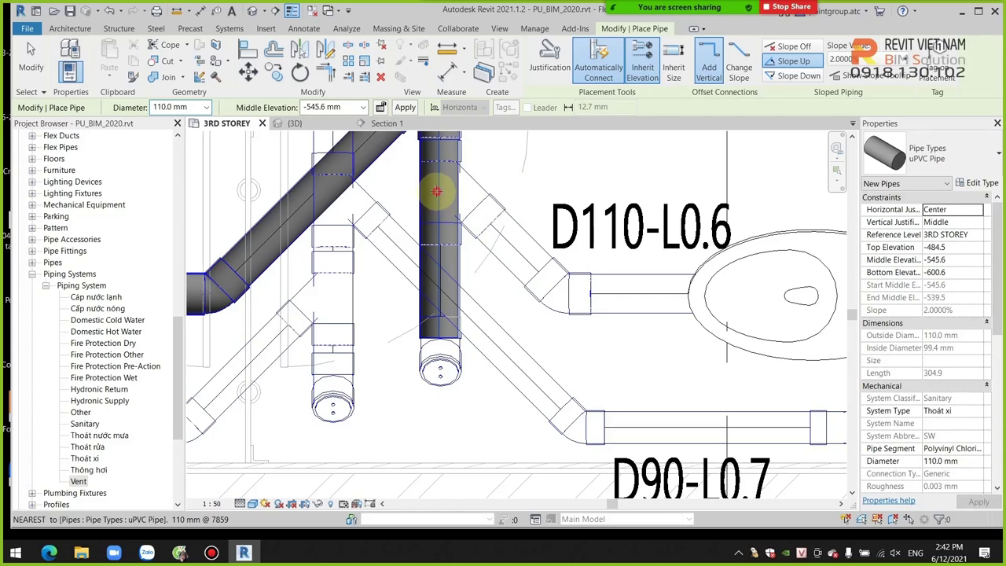
pyautogui.click(437, 190)
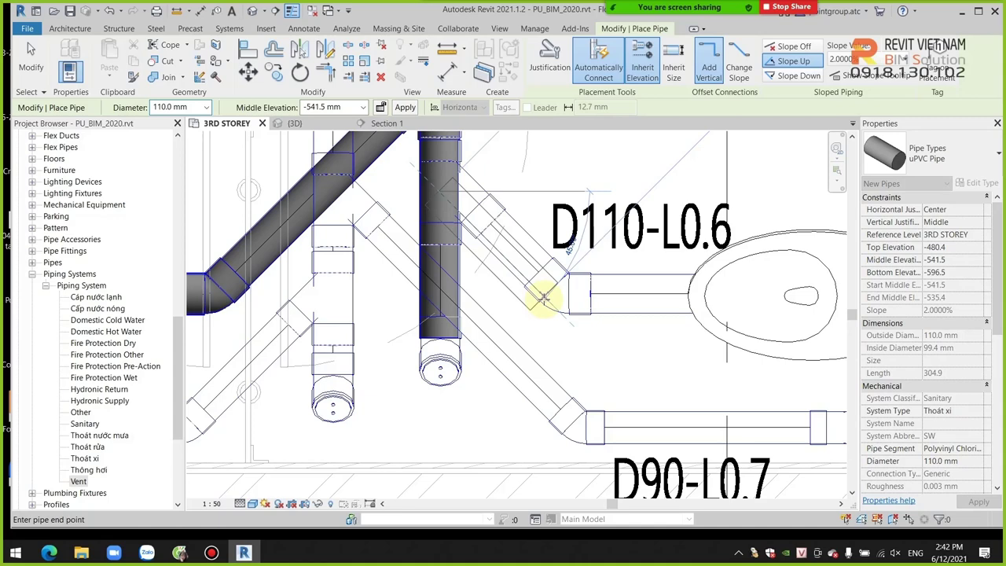
pyautogui.click(542, 299)
pyautogui.moveTo(635, 309); pyautogui.dragTo(614, 304, button='middle')
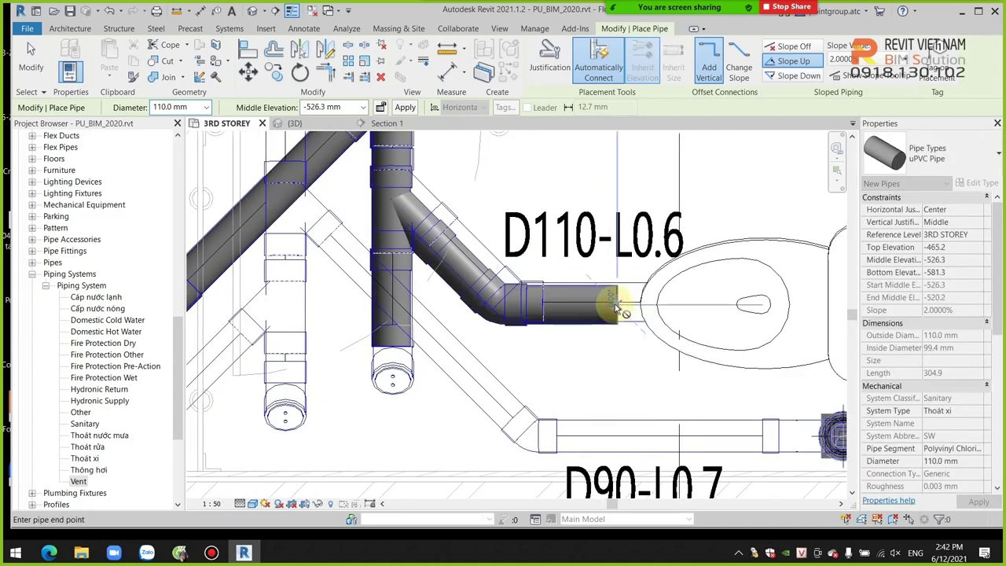
pyautogui.click(615, 304)
pyautogui.press('Escape')
pyautogui.press('Escape')
pyautogui.moveTo(602, 333); pyautogui.dragTo(538, 335, button='middle')
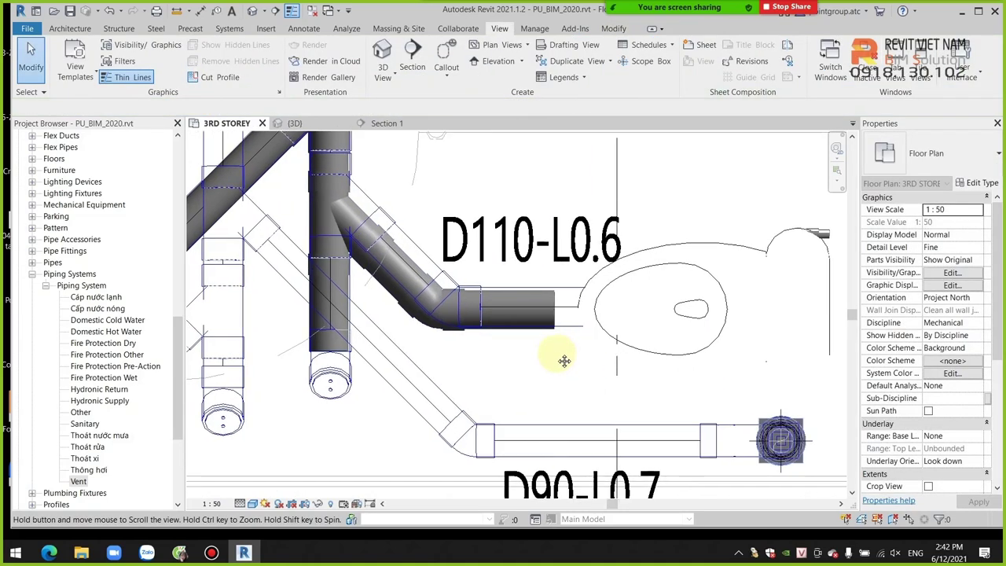
# Select and inspect the right-hand toilet's outlet connection to the D110 branch.
pyautogui.click(696, 351)
pyautogui.scroll(2, 696, 346)
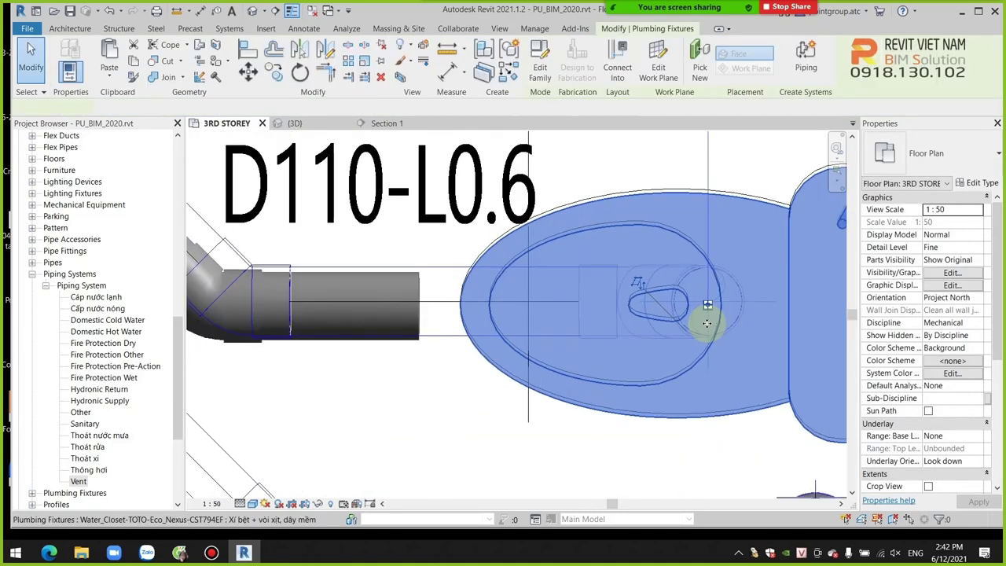
pyautogui.scroll(1, 691, 322)
pyautogui.scroll(-2, 490, 315)
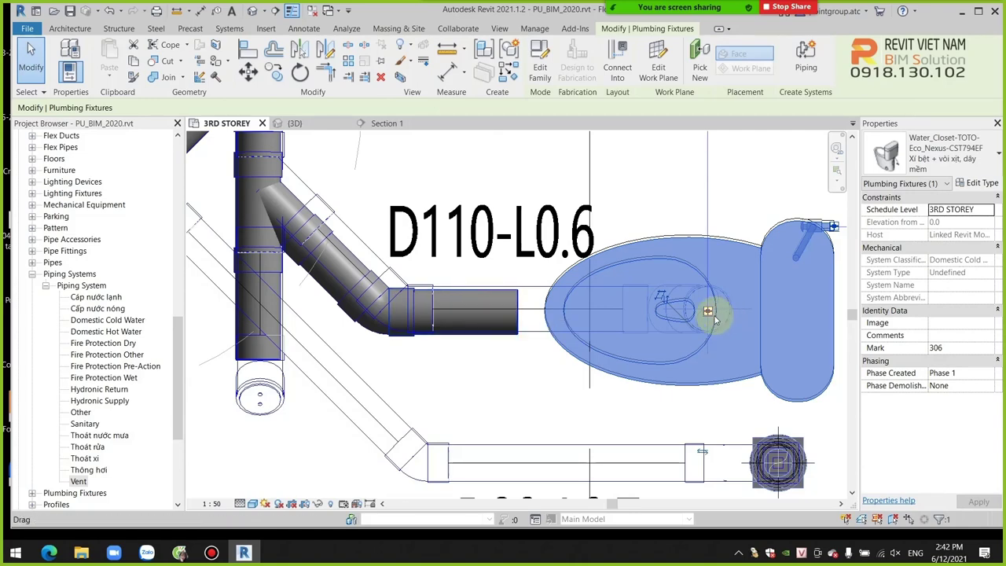
pyautogui.press('Escape')
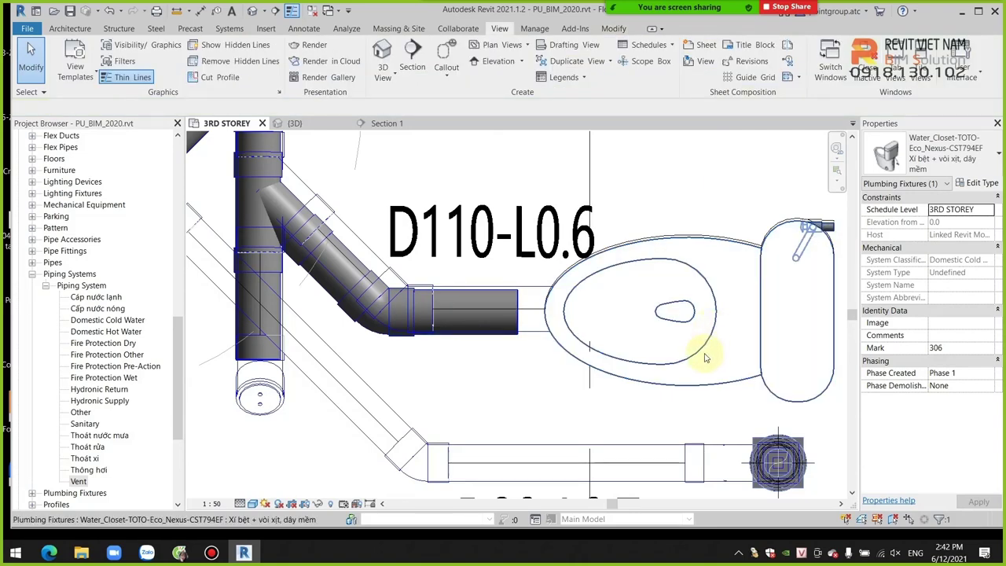
pyautogui.press('a')
pyautogui.press('l')
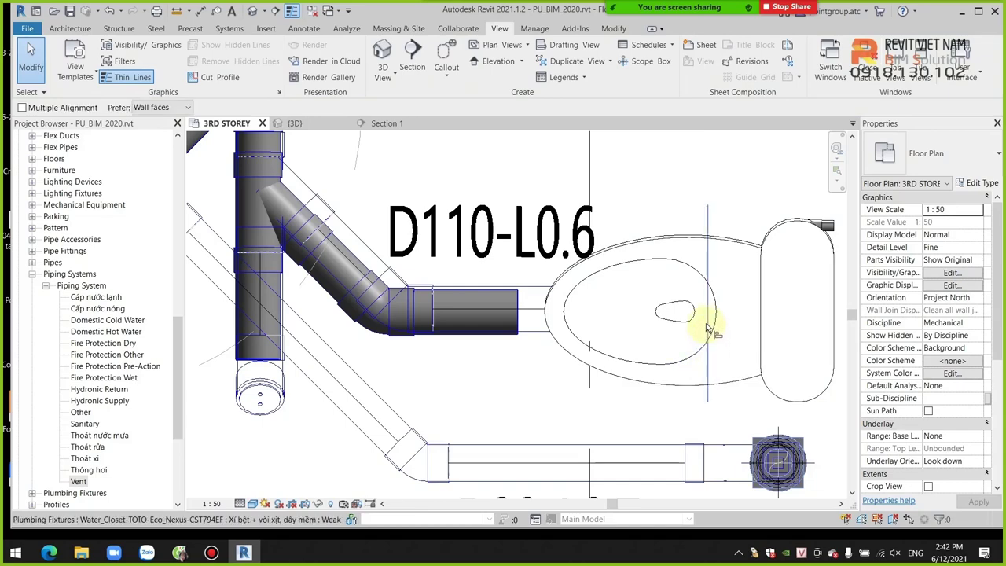
pyautogui.scroll(2, 714, 308)
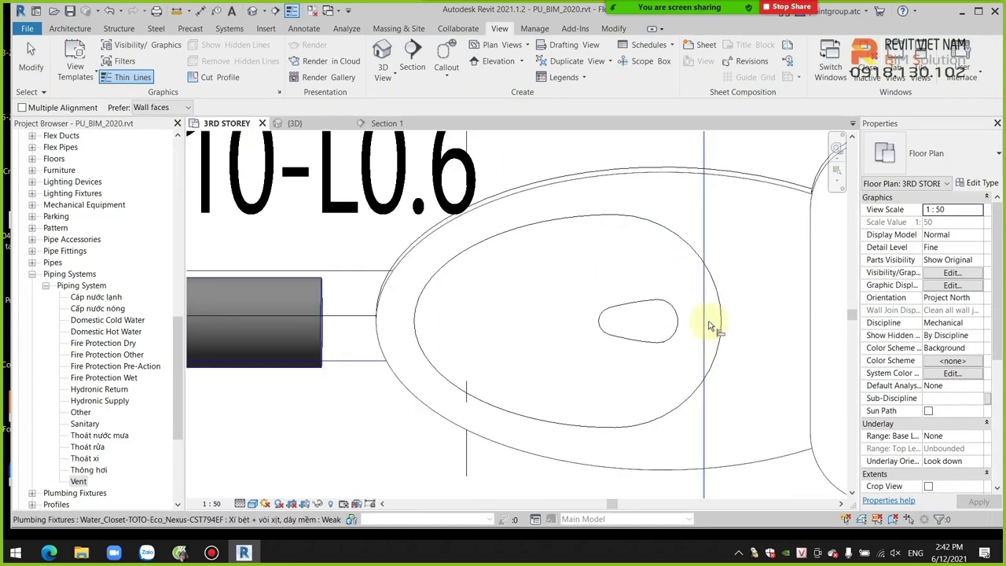
pyautogui.press('Escape')
pyautogui.click(721, 333)
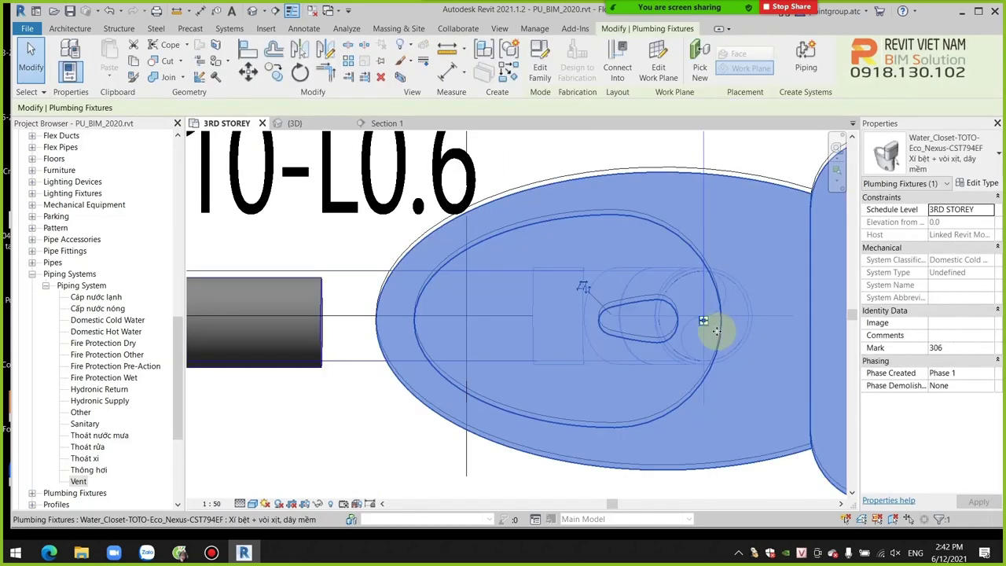
pyautogui.scroll(2, 708, 326)
pyautogui.scroll(2, 703, 318)
pyautogui.press('Escape')
pyautogui.scroll(-2, 696, 312)
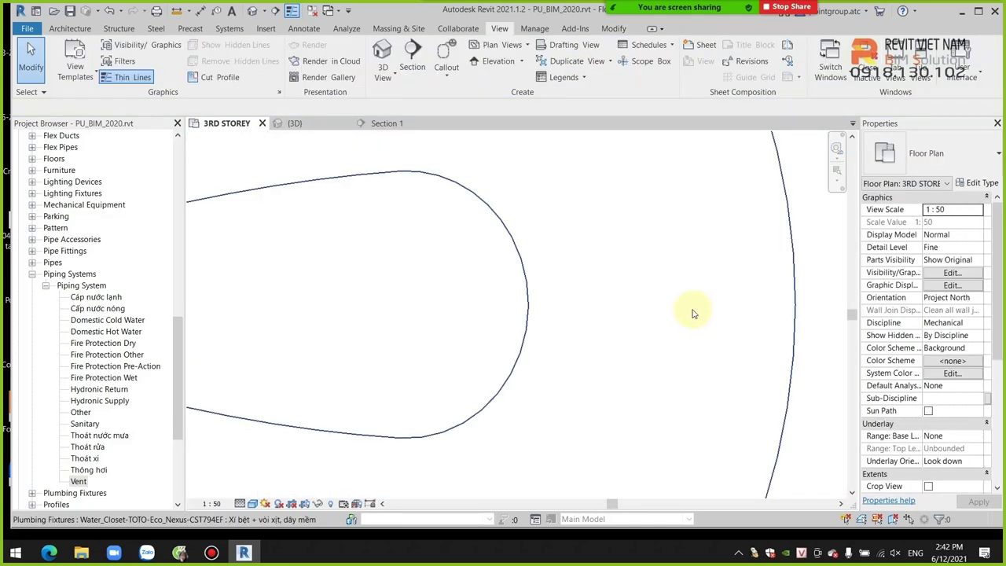
pyautogui.scroll(-1, 693, 313)
pyautogui.scroll(-2, 692, 313)
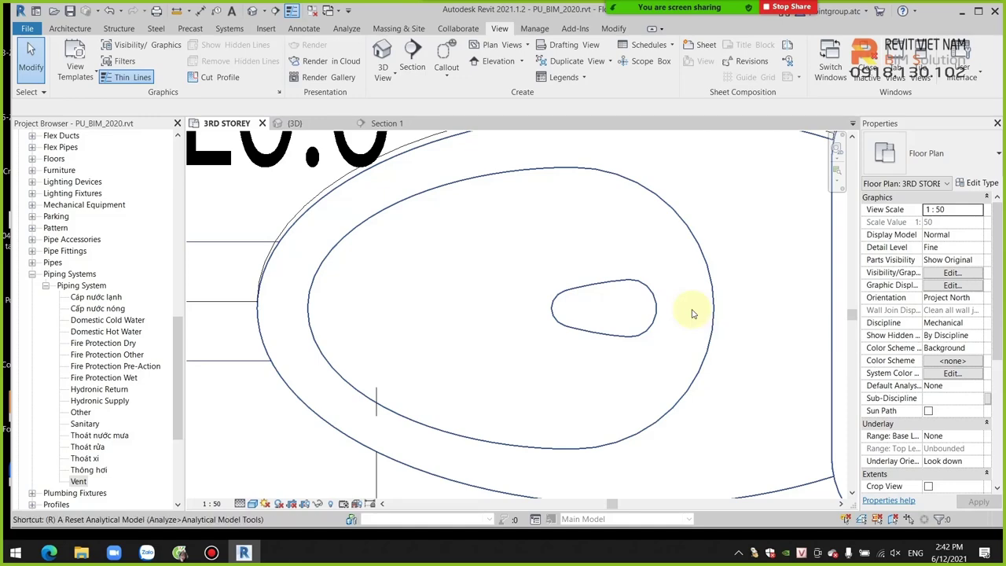
# Place a horizontal reference plane (RP) through the right-hand toilet's outlet centre.
pyautogui.press('r')
pyautogui.press('p')
pyautogui.press('Escape')
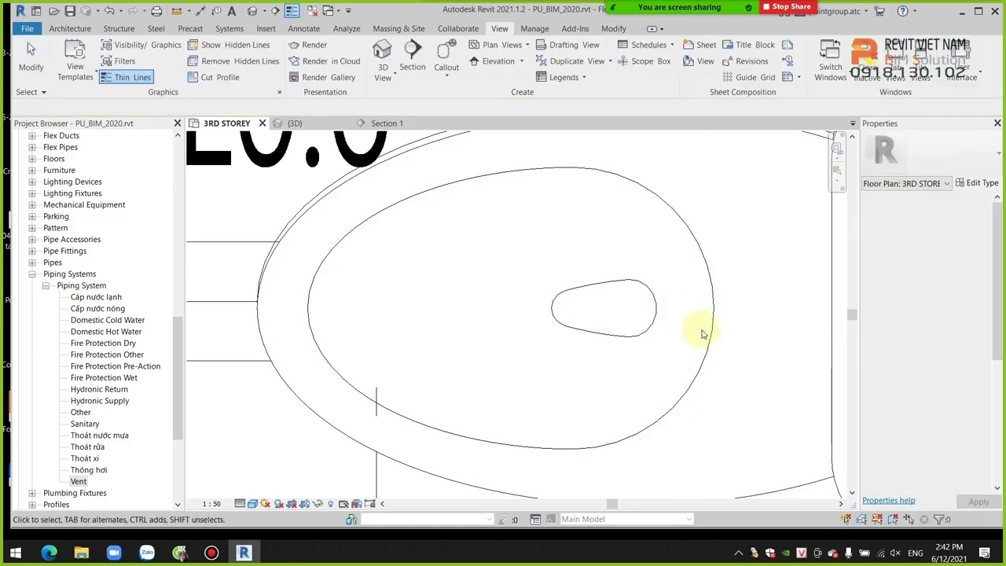
pyautogui.click(690, 312)
pyautogui.scroll(2, 691, 307)
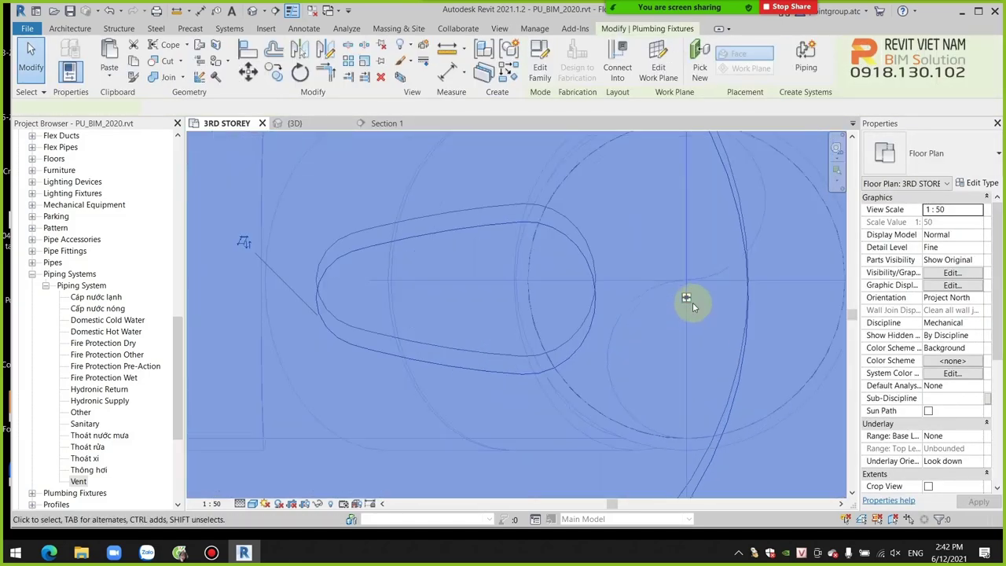
pyautogui.scroll(2, 685, 301)
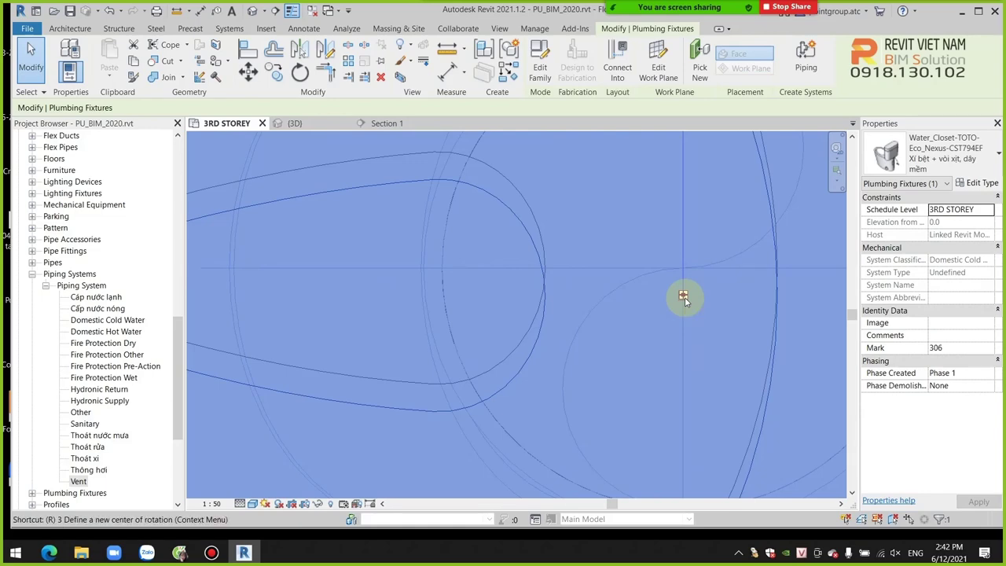
pyautogui.press('r')
pyautogui.press('p')
pyautogui.scroll(-2, 668, 298)
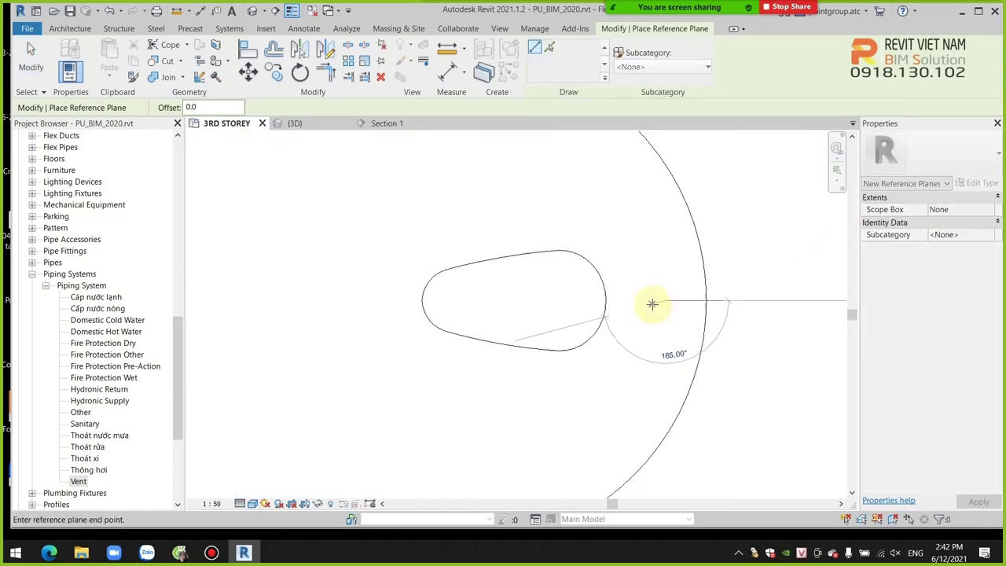
pyautogui.scroll(-2, 650, 304)
pyautogui.scroll(-2, 652, 303)
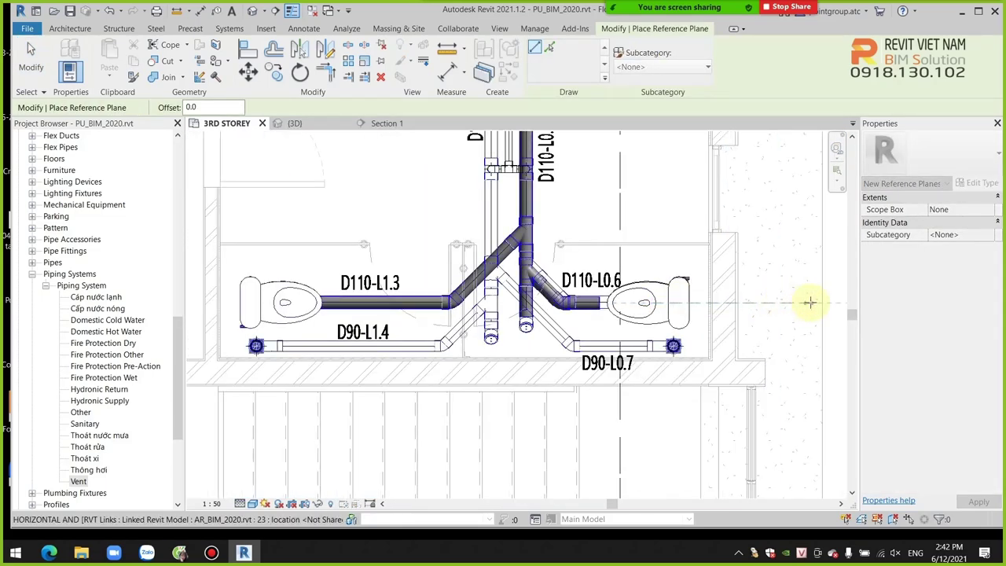
pyautogui.moveTo(808, 301); pyautogui.dragTo(748, 319, button='middle')
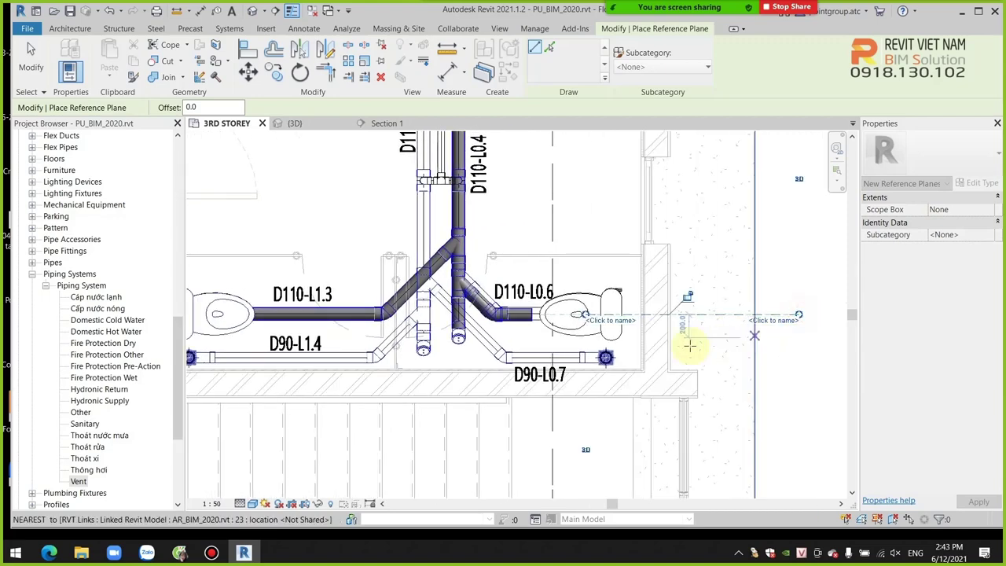
pyautogui.scroll(2, 668, 338)
pyautogui.press('Escape')
# Align (AL) the D110-L0.6 pipe onto the toilet's centreline reference plane.
pyautogui.press('a')
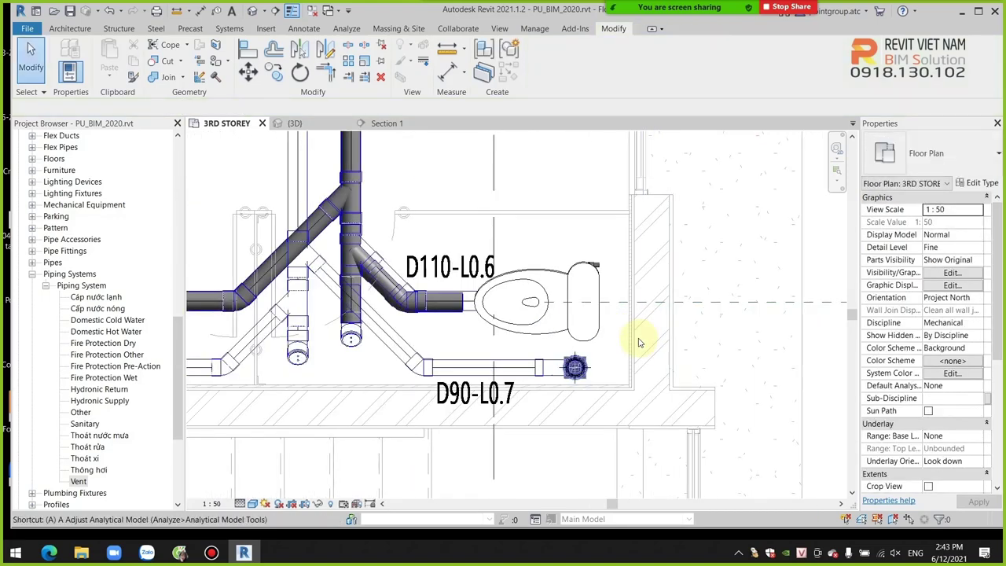
pyautogui.press('l')
pyautogui.click(818, 304)
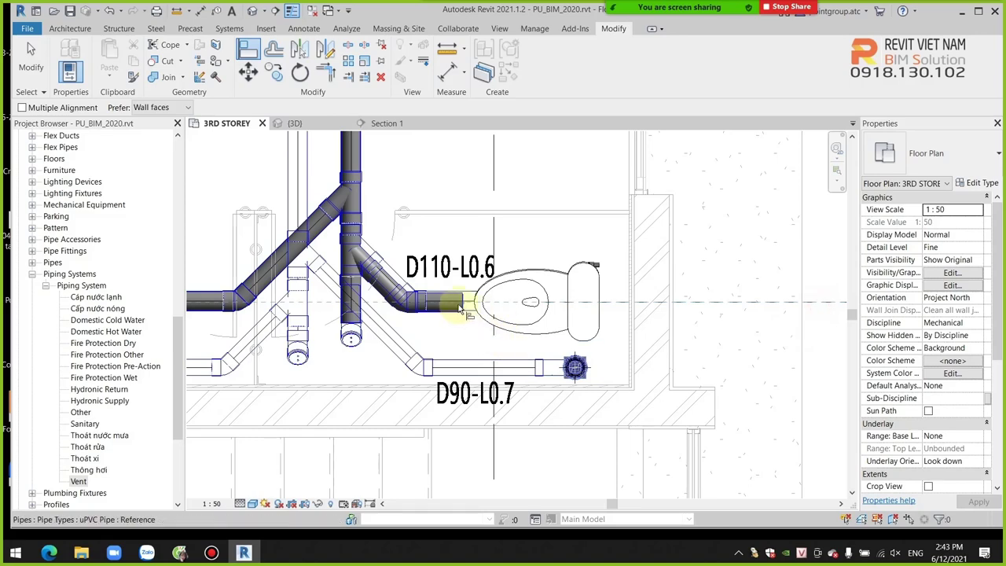
pyautogui.scroll(2, 472, 334)
pyautogui.press('Escape')
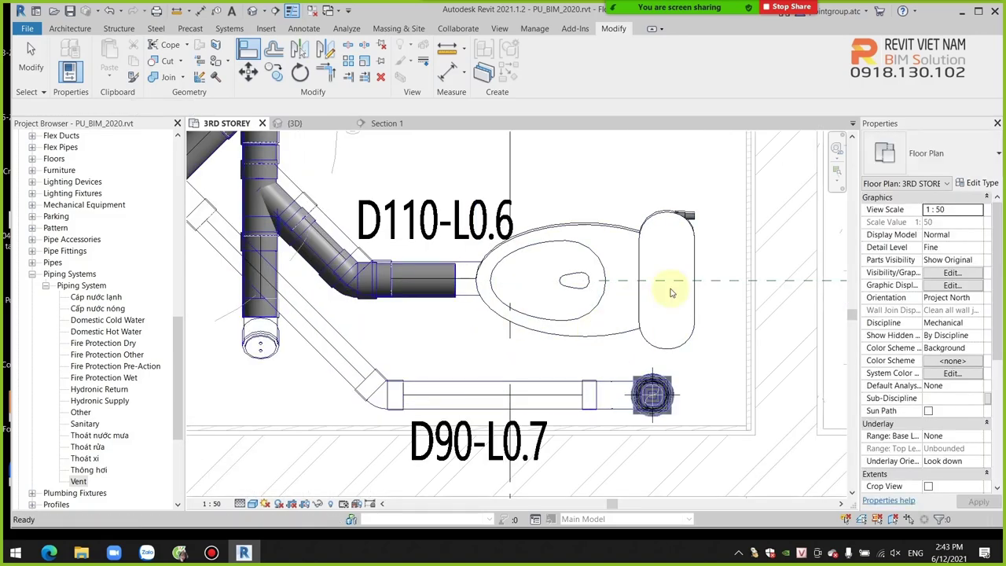
# Delete the temporary reference plane and bring up the D110-L0.6 pipe's context menu.
pyautogui.click(713, 286)
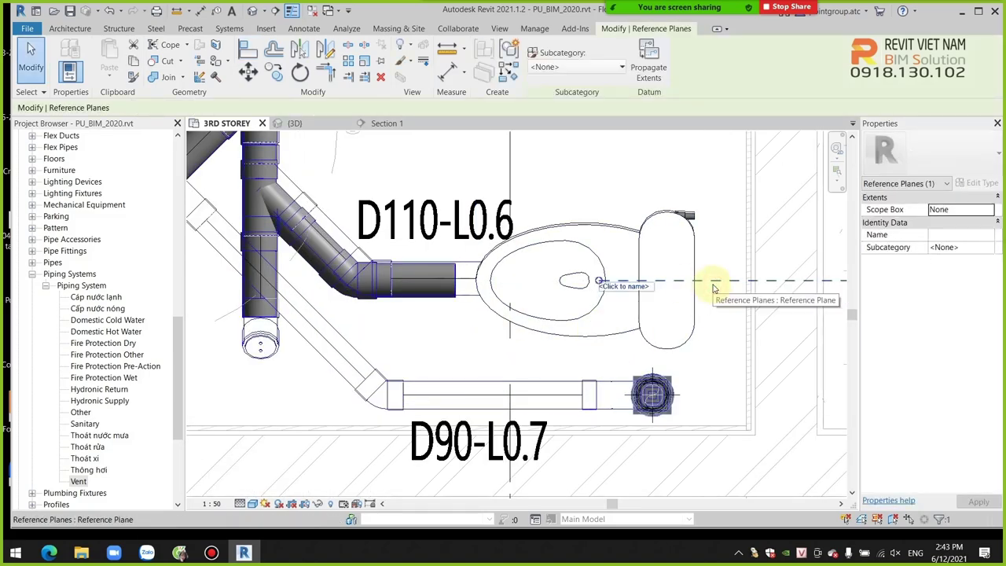
pyautogui.press('Delete')
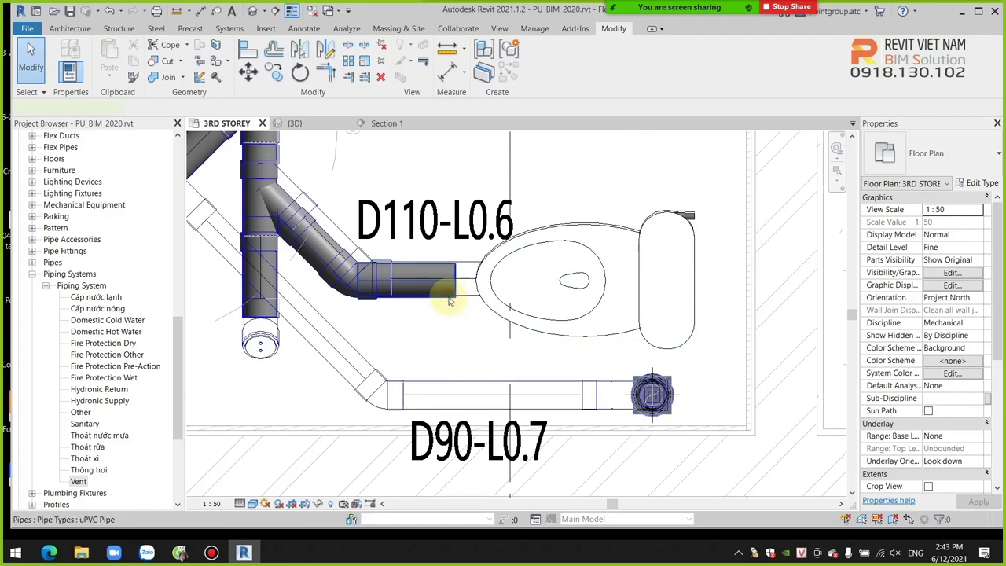
pyautogui.click(450, 297)
pyautogui.rightClick(455, 285)
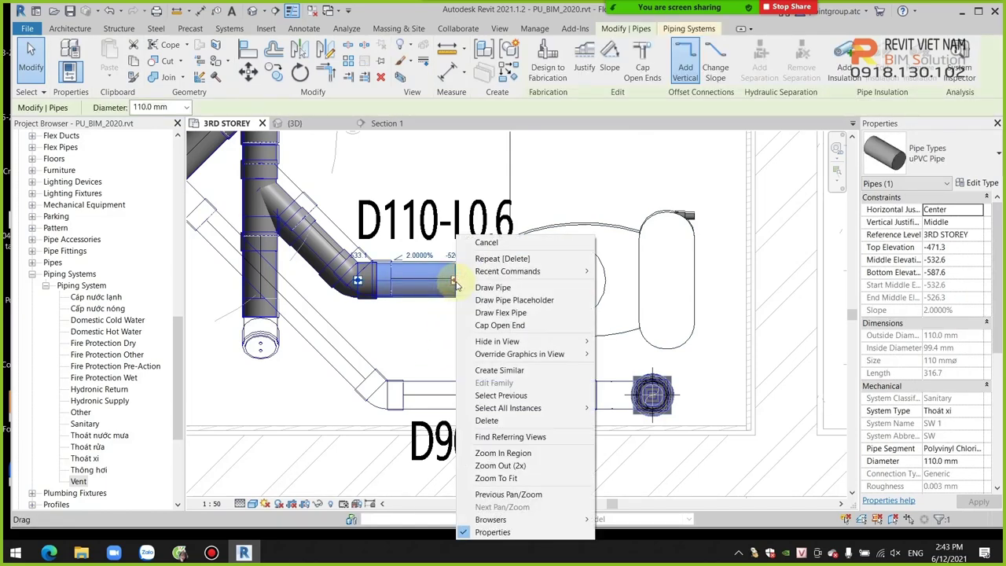
# Draw a pipe from the D110-L0.6 open end to the right-hand toilet's outlet endpoint.
pyautogui.click(492, 286)
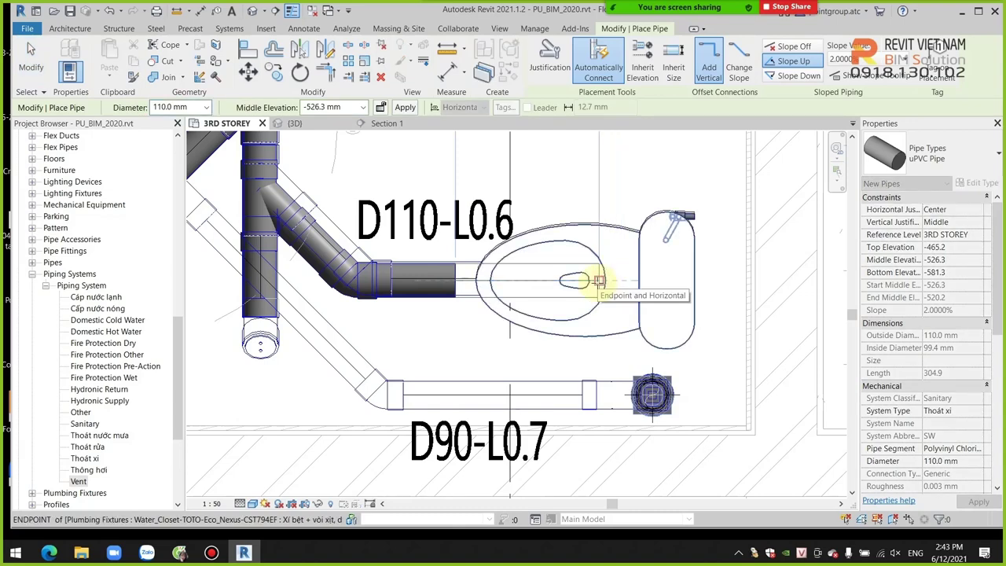
pyautogui.scroll(2, 598, 281)
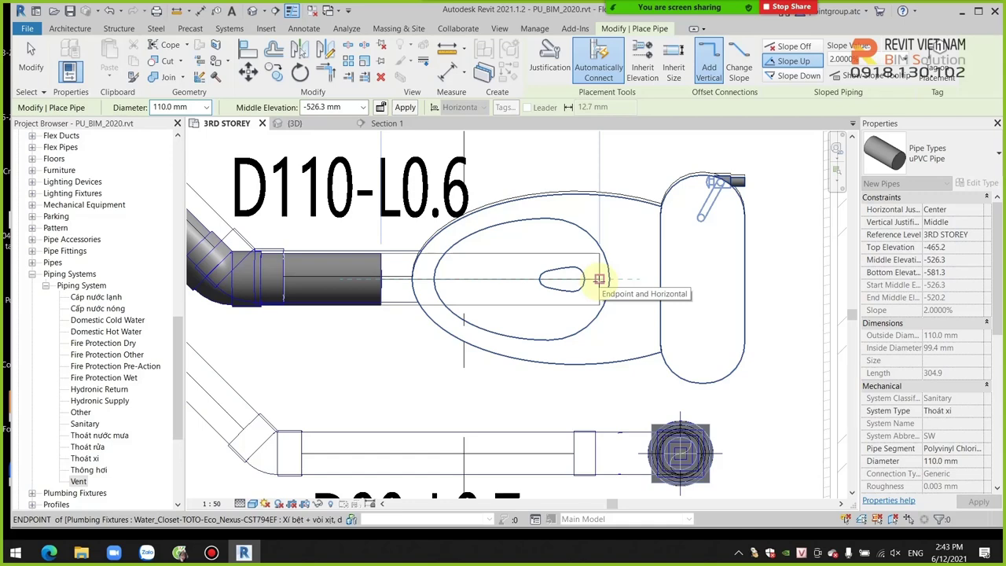
pyautogui.scroll(-5, 543, 307)
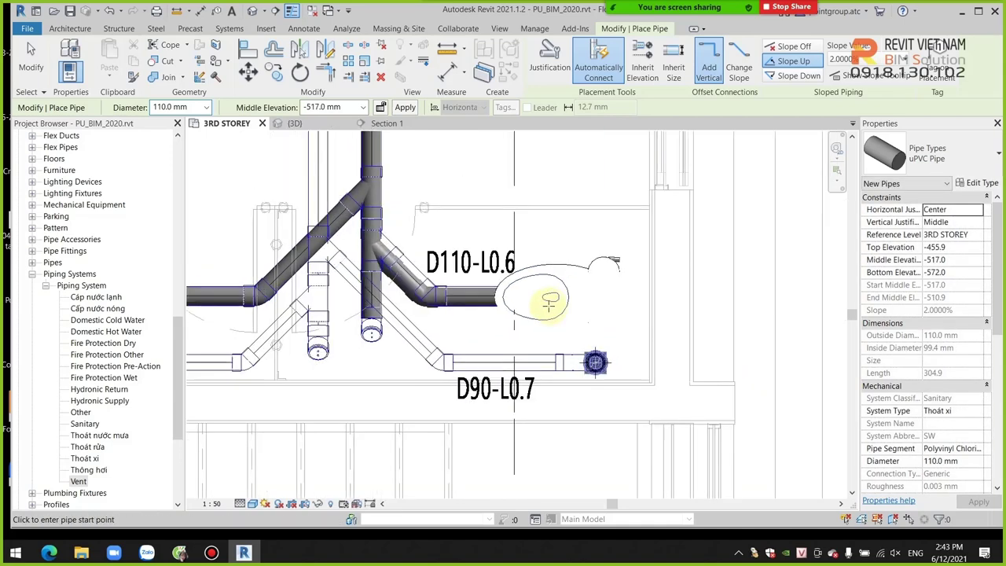
pyautogui.press('Escape')
pyautogui.press('Escape')
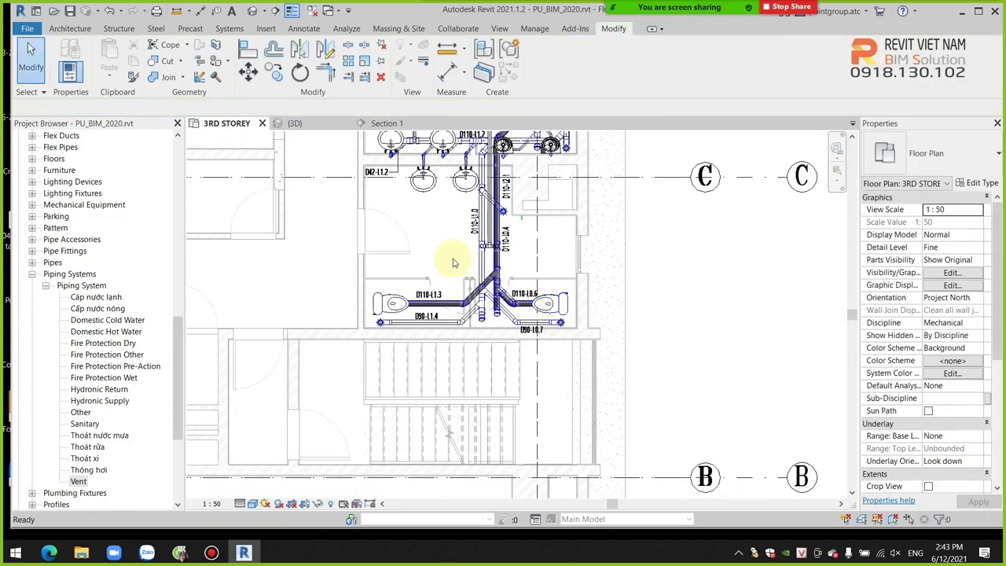
# Box the right-hand toilet and its drain pipes in 3D, orbit to check them, then return to 3RD STOREY.
pyautogui.moveTo(425, 243); pyautogui.dragTo(611, 356)
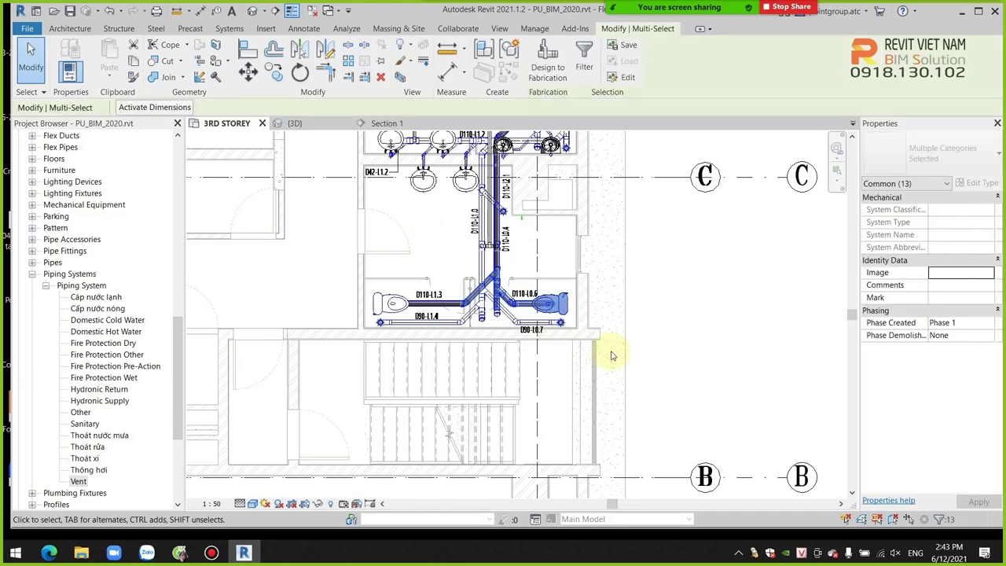
pyautogui.hotkey('ctrl', 'Tab')
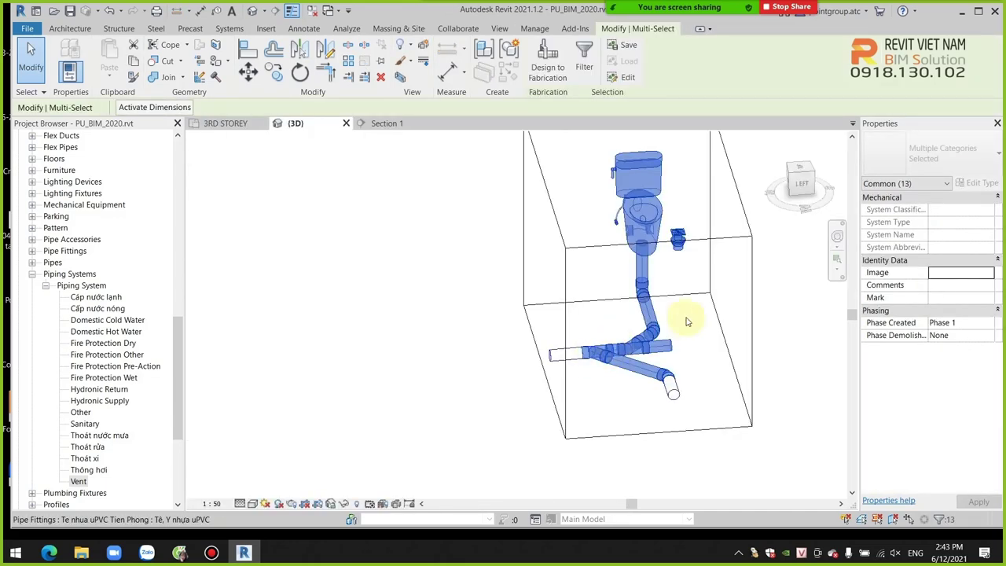
pyautogui.scroll(2, 668, 371)
pyautogui.moveTo(668, 371)
pyautogui.keyDown('shift'); pyautogui.mouseDown(button='middle')
pyautogui.moveTo(742, 281)
pyautogui.moveTo(541, 325)
pyautogui.moveTo(579, 341)
pyautogui.moveTo(507, 330)
pyautogui.mouseUp(button='middle'); pyautogui.keyUp('shift')
pyautogui.click(532, 385)
pyautogui.scroll(-2, 542, 397)
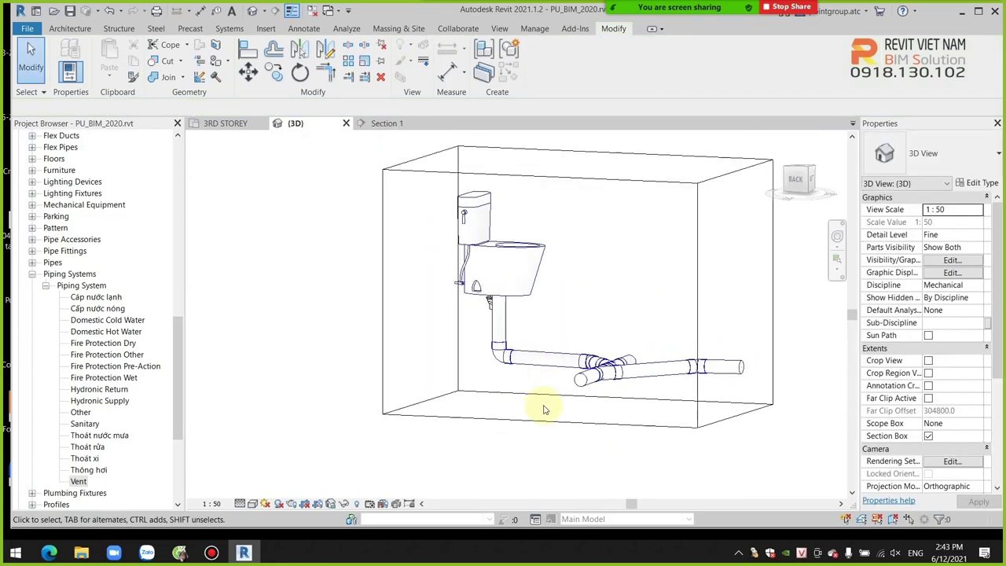
pyautogui.scroll(-1, 539, 380)
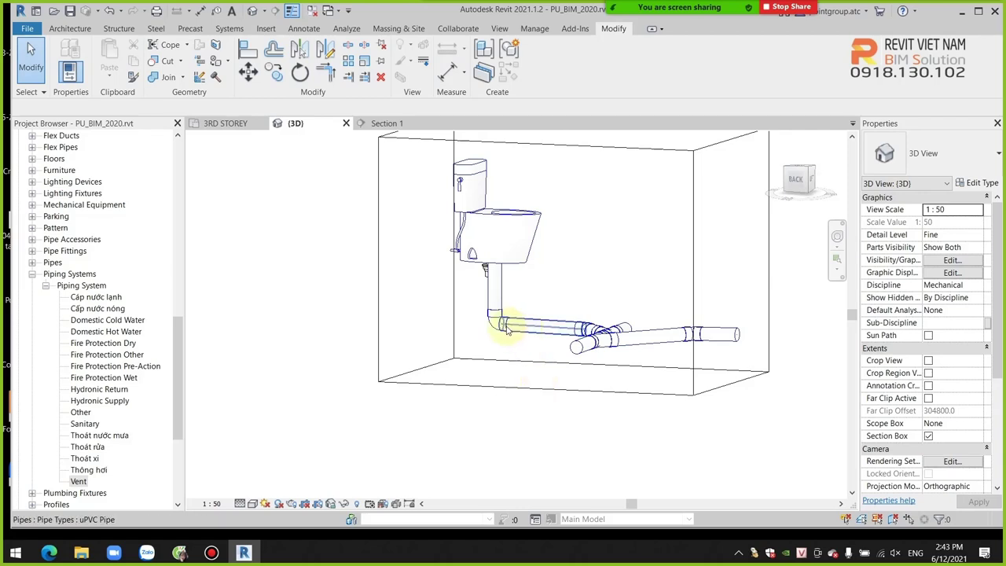
pyautogui.scroll(2, 497, 326)
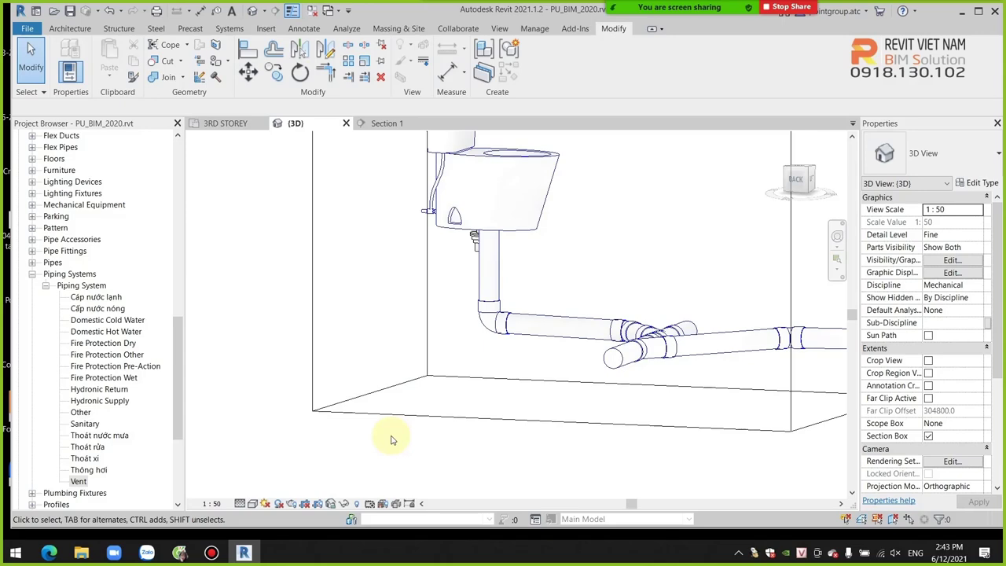
pyautogui.click(228, 124)
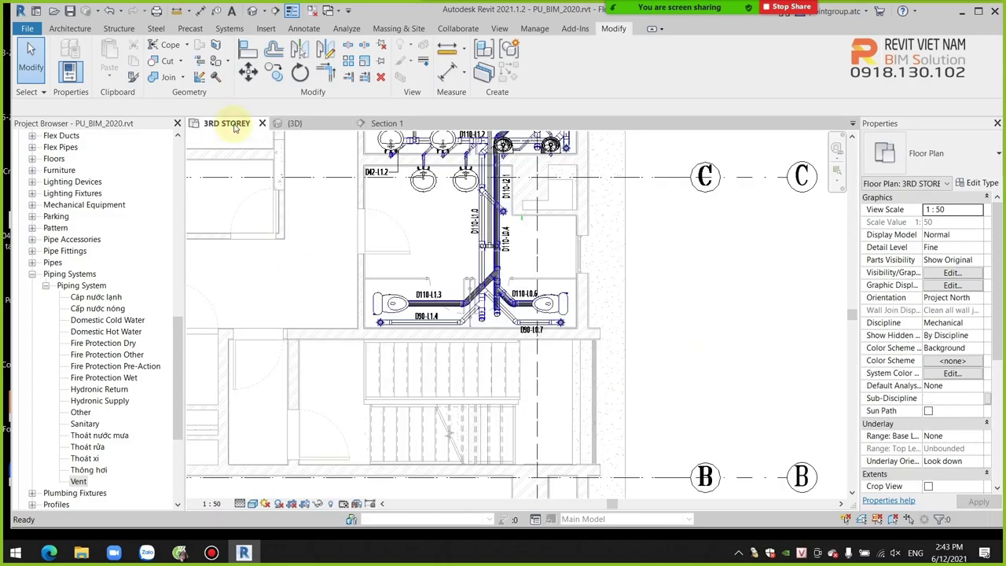
pyautogui.scroll(3, 499, 352)
pyautogui.moveTo(348, 325); pyautogui.dragTo(427, 337, button='middle')
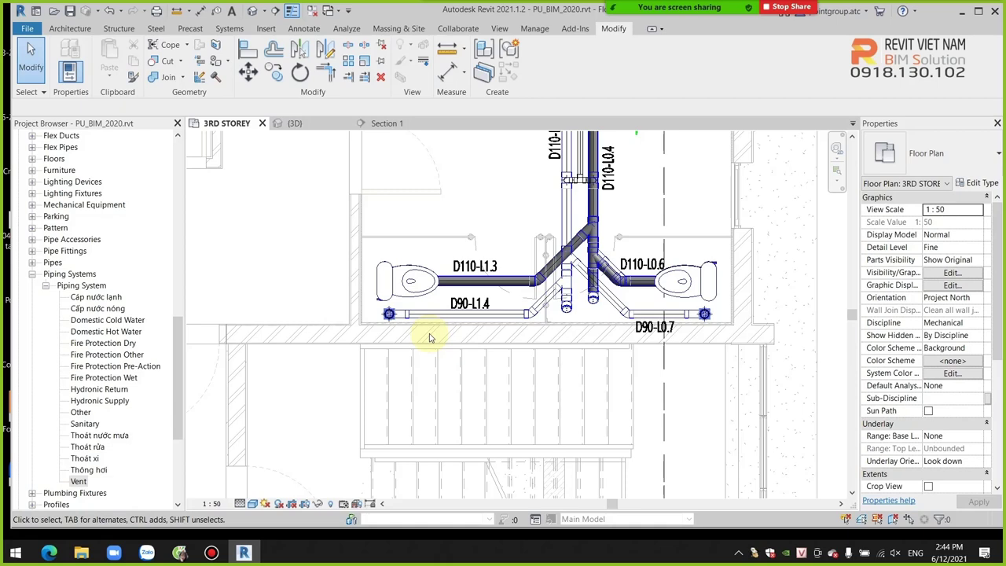
pyautogui.scroll(5, 697, 305)
pyautogui.click(698, 305)
pyautogui.scroll(3, 678, 275)
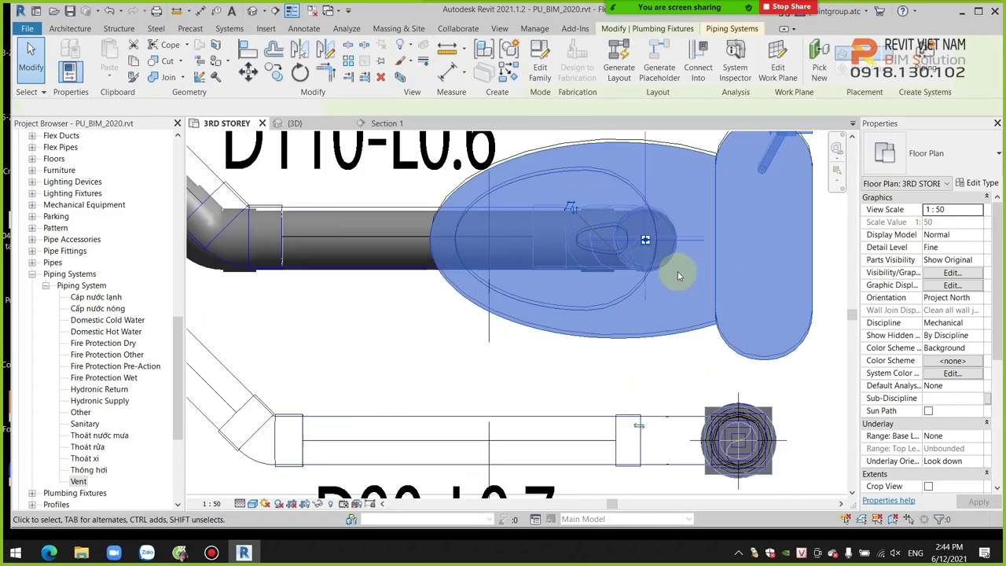
pyautogui.scroll(3, 631, 229)
pyautogui.scroll(3, 556, 270)
pyautogui.scroll(3, 580, 236)
pyautogui.scroll(1, 514, 298)
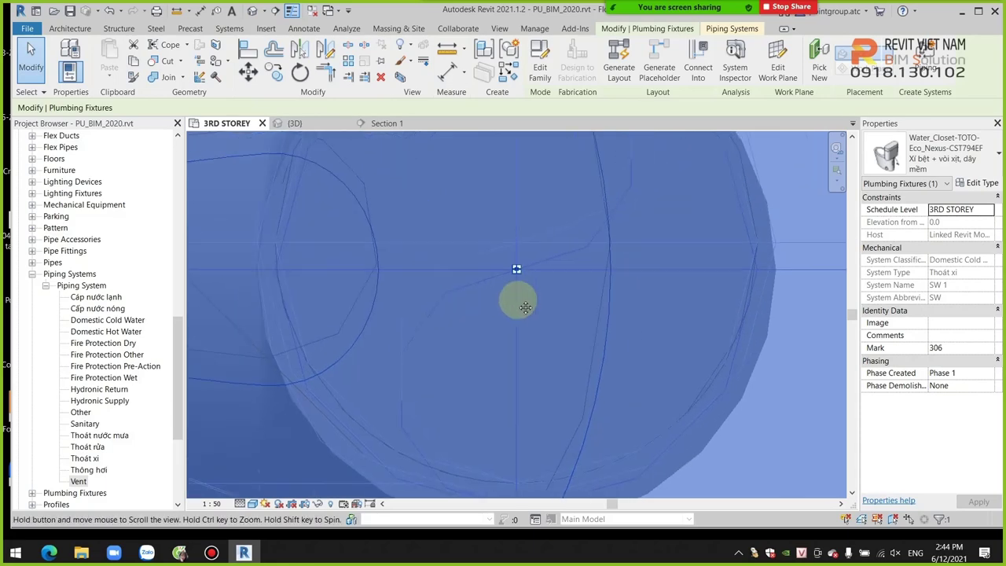
pyautogui.scroll(-2, 514, 291)
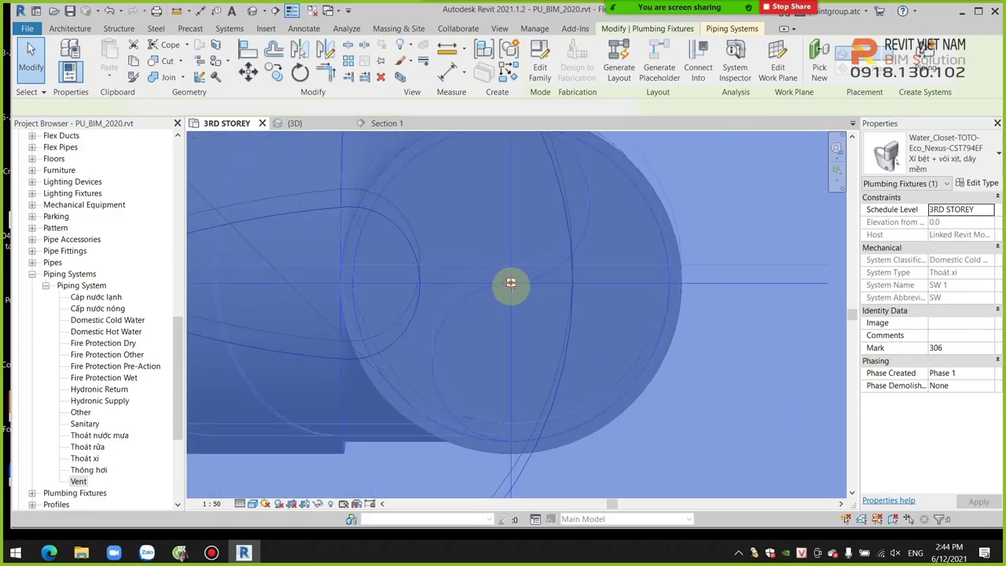
pyautogui.press('r')
pyautogui.press('p')
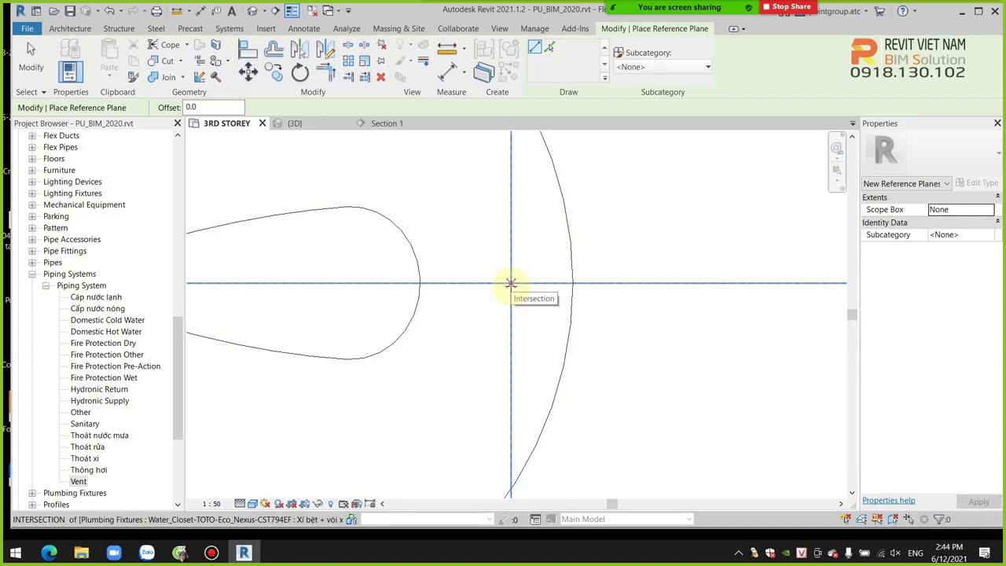
pyautogui.press('Escape')
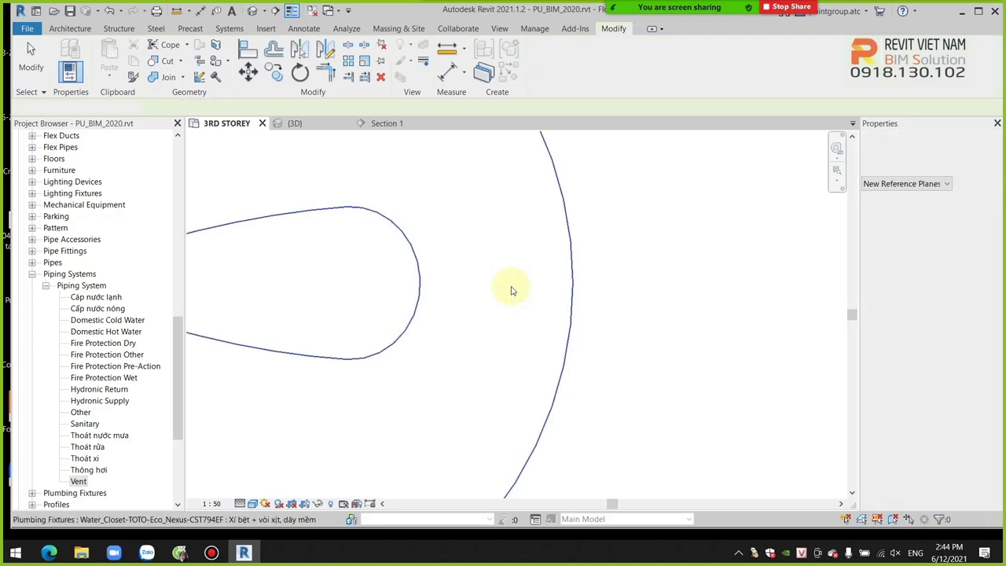
pyautogui.press('Escape')
pyautogui.scroll(-3, 511, 288)
pyautogui.scroll(-5, 440, 327)
# Inspect the wye fitting's angle and properties.
pyautogui.scroll(-2, 475, 329)
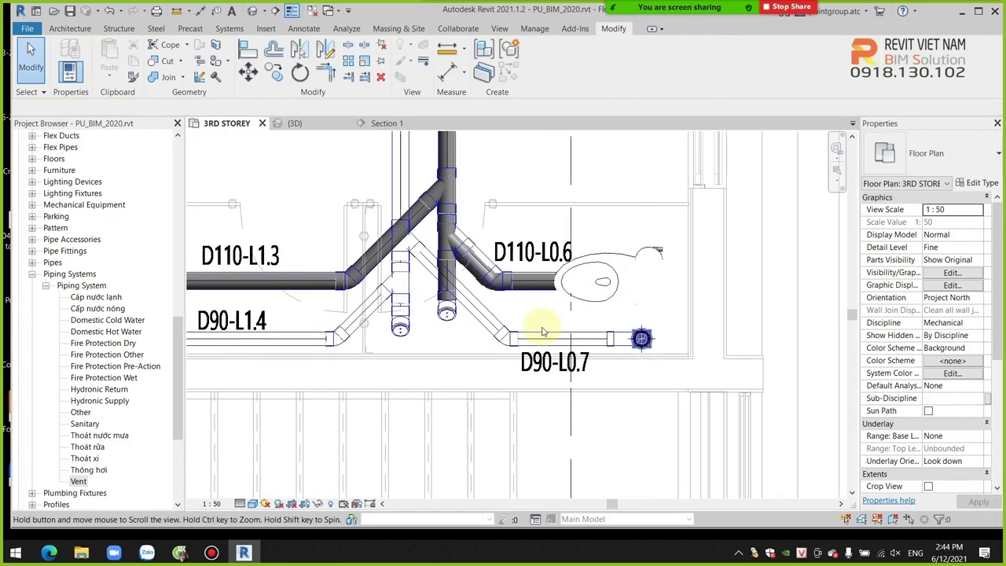
pyautogui.moveTo(519, 337); pyautogui.dragTo(555, 338, button='middle')
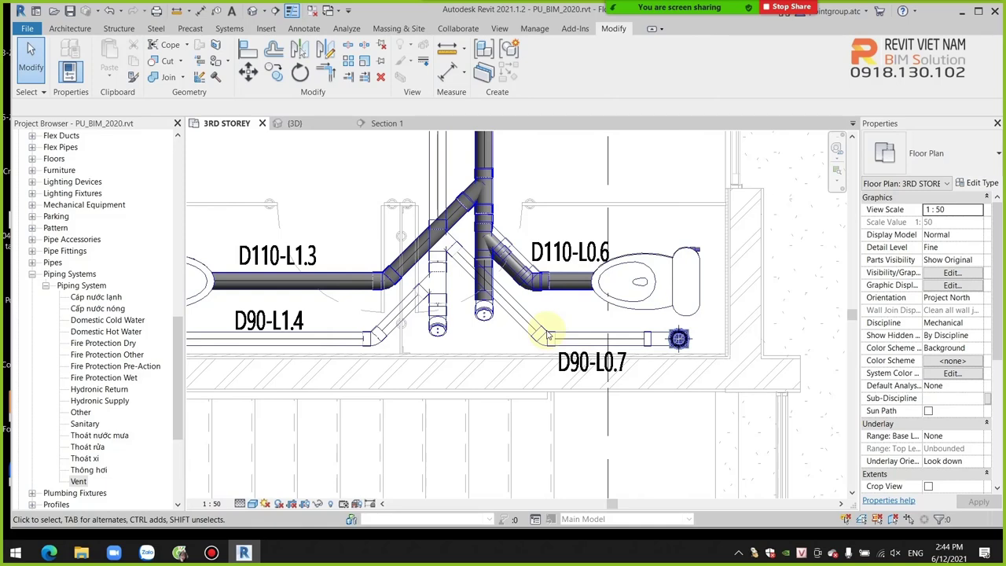
pyautogui.scroll(2, 521, 231)
pyautogui.scroll(2, 472, 229)
pyautogui.scroll(2, 406, 228)
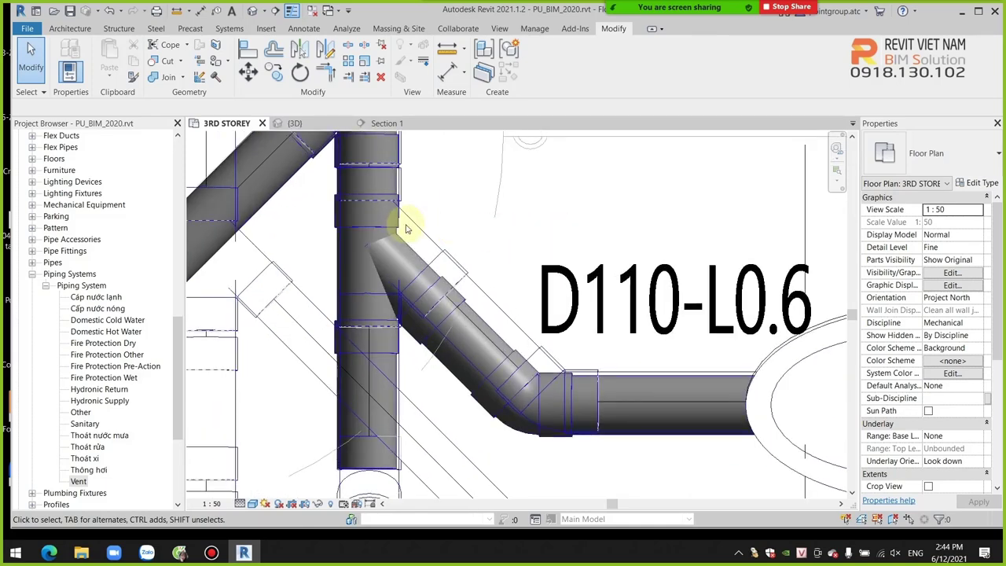
pyautogui.click(337, 236)
pyautogui.scroll(-3, 338, 236)
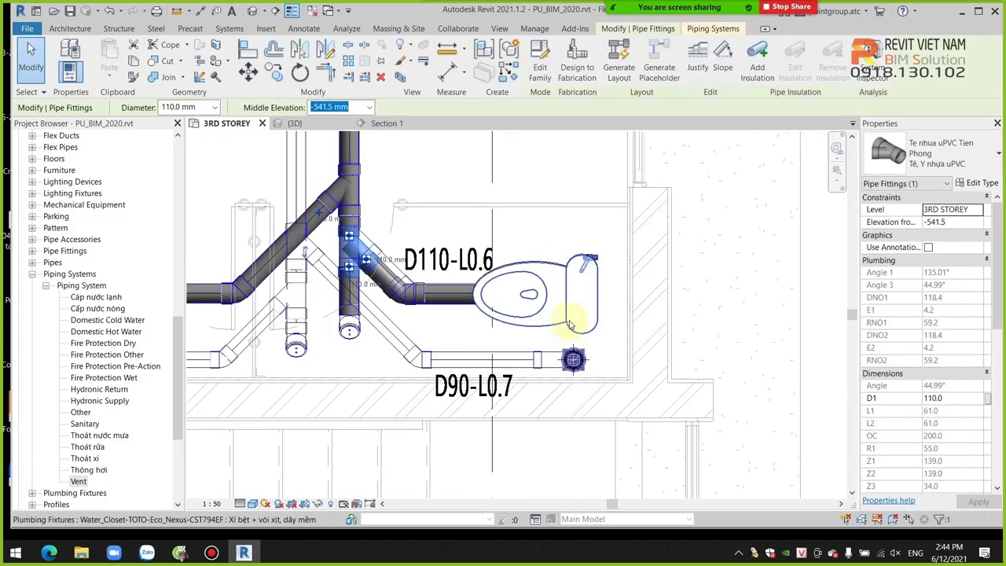
pyautogui.press('Escape')
pyautogui.scroll(-3, 572, 324)
pyautogui.scroll(5, 613, 300)
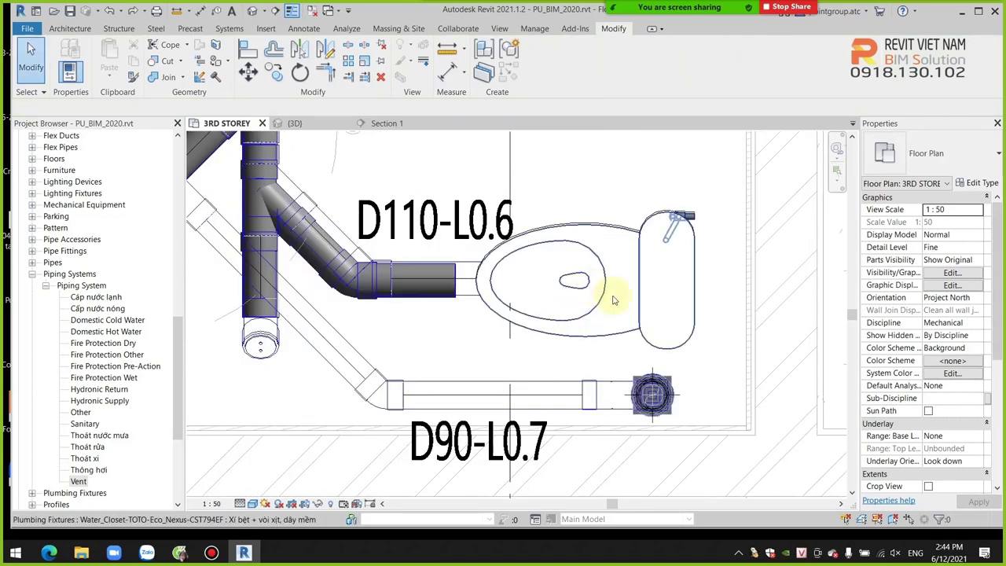
pyautogui.scroll(2, 561, 348)
pyautogui.scroll(2, 512, 322)
# Select the right-hand toilet: a TOTO Eco Nexus fixture on 3RD STOREY at 0.0 elevation.
pyautogui.click(543, 343)
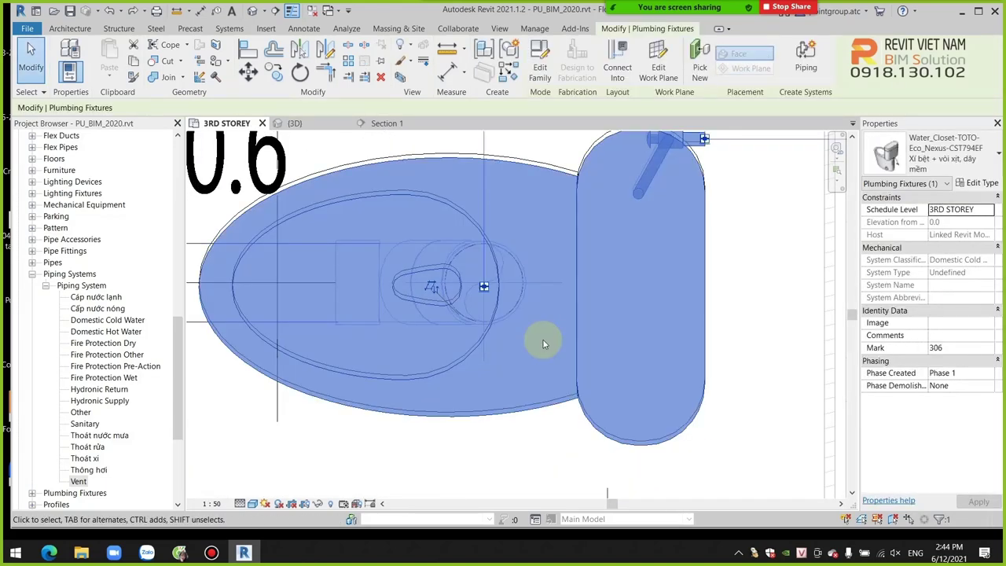
pyautogui.scroll(3, 487, 291)
pyautogui.scroll(2, 487, 288)
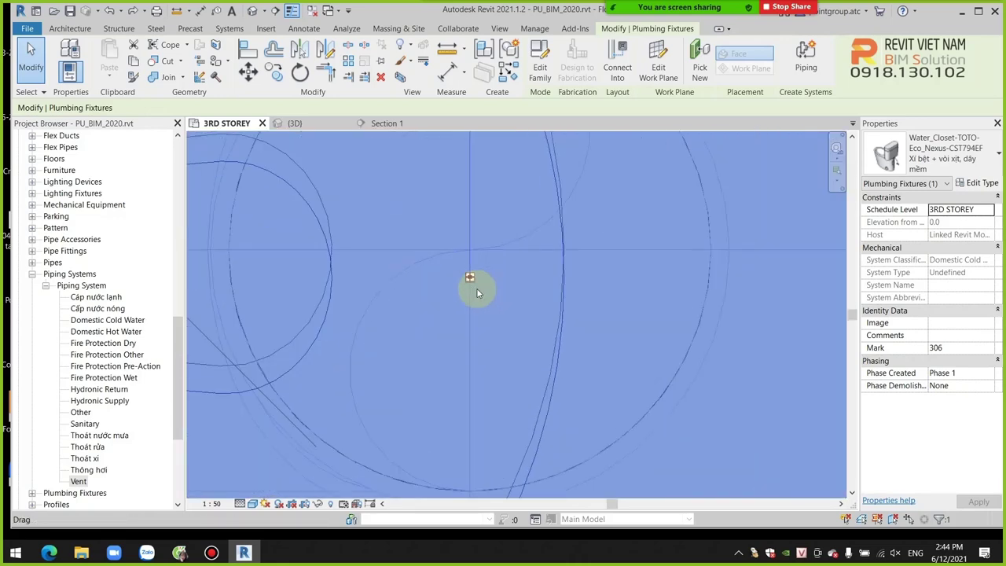
pyautogui.scroll(2, 474, 285)
pyautogui.scroll(1, 468, 283)
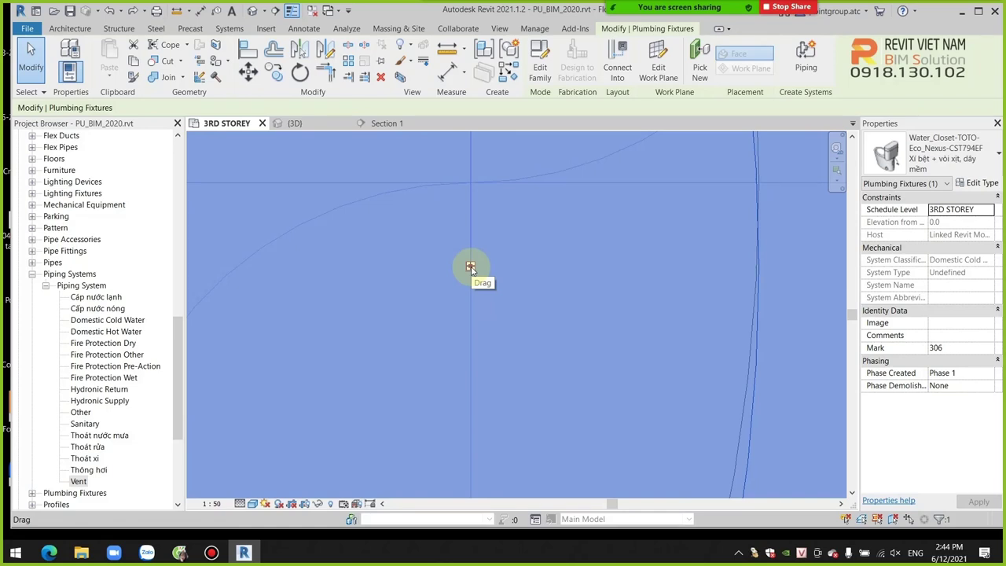
# Draw a horizontal reference plane from the toilet's drain centre out to the right.
pyautogui.press('r')
pyautogui.press('p')
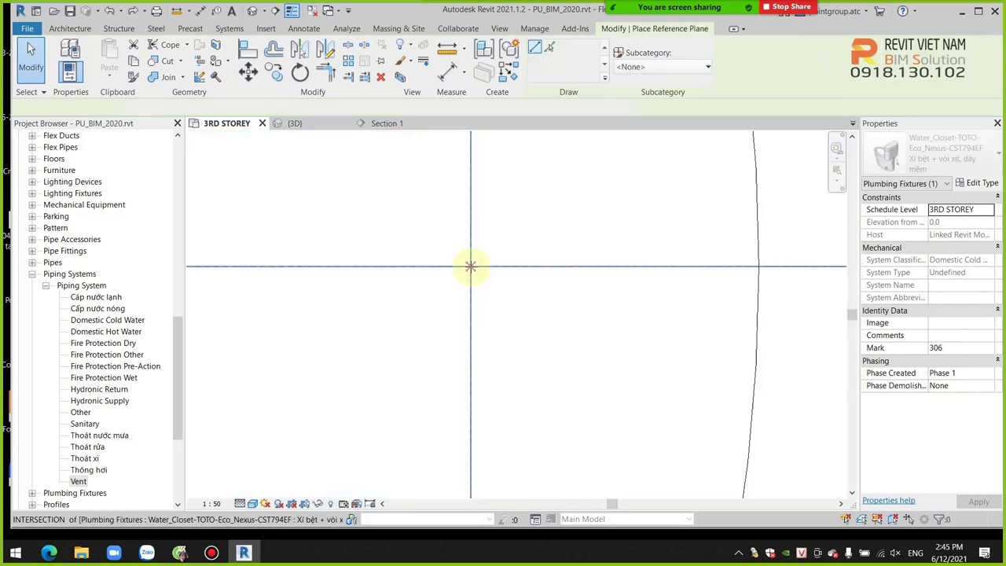
pyautogui.scroll(-1, 469, 265)
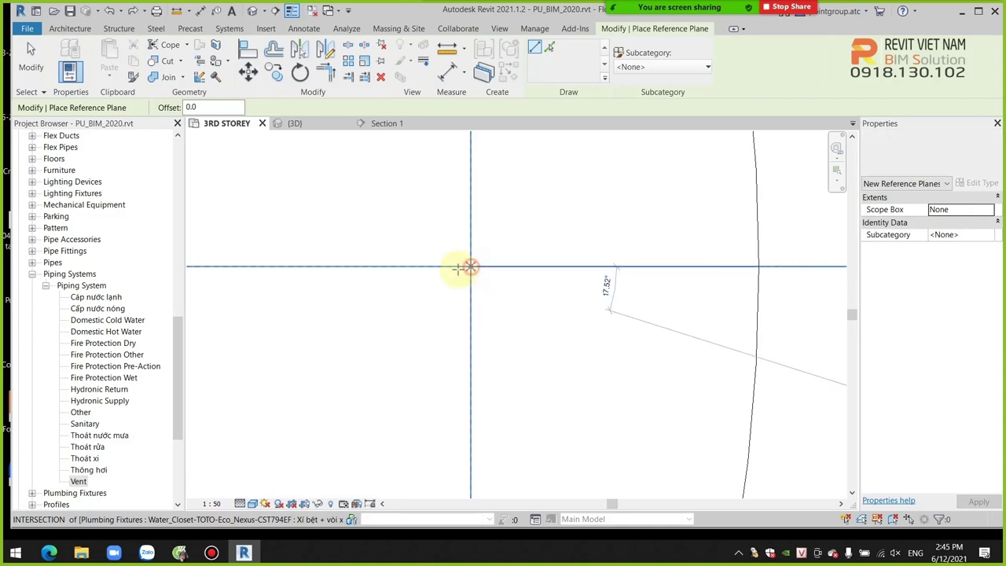
pyautogui.scroll(-2, 399, 276)
pyautogui.scroll(-2, 400, 276)
pyautogui.scroll(-2, 400, 276)
pyautogui.scroll(-2, 400, 276)
pyautogui.click(400, 276)
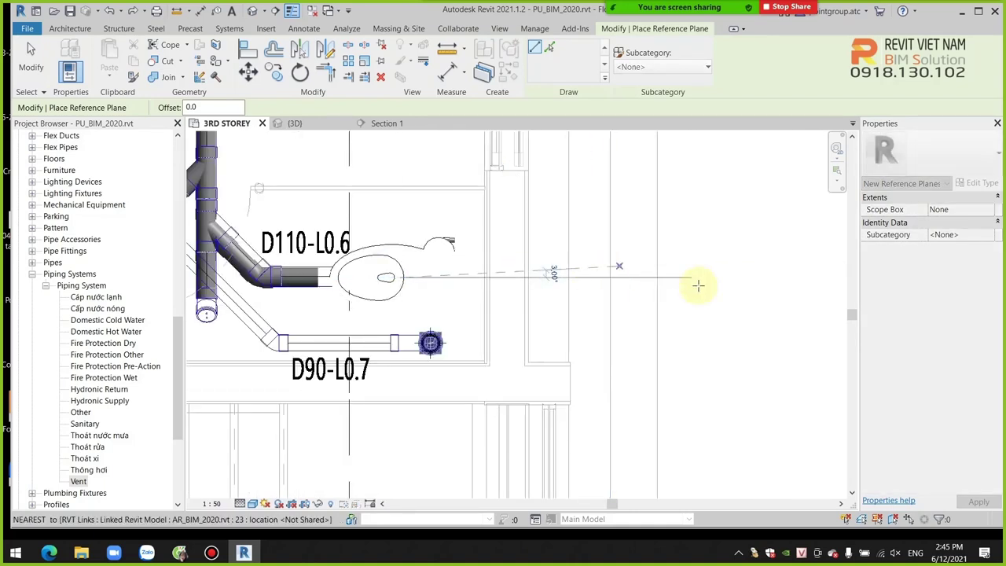
pyautogui.click(741, 277)
pyautogui.press('Escape')
pyautogui.press('Escape')
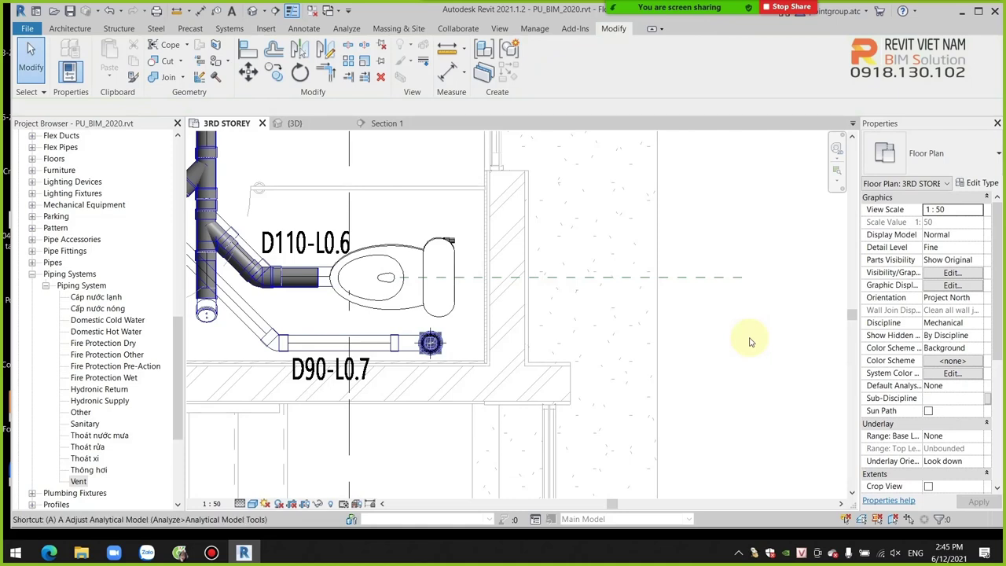
# Align (AL) the D110-L0.6 pipe onto the new reference plane.
pyautogui.press('a')
pyautogui.press('l')
pyautogui.click(714, 277)
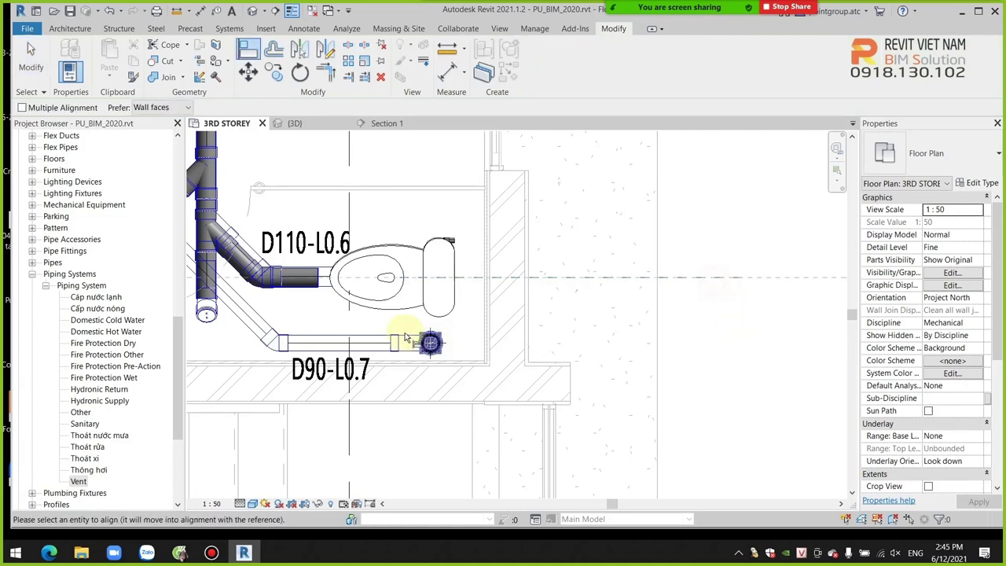
pyautogui.click(305, 281)
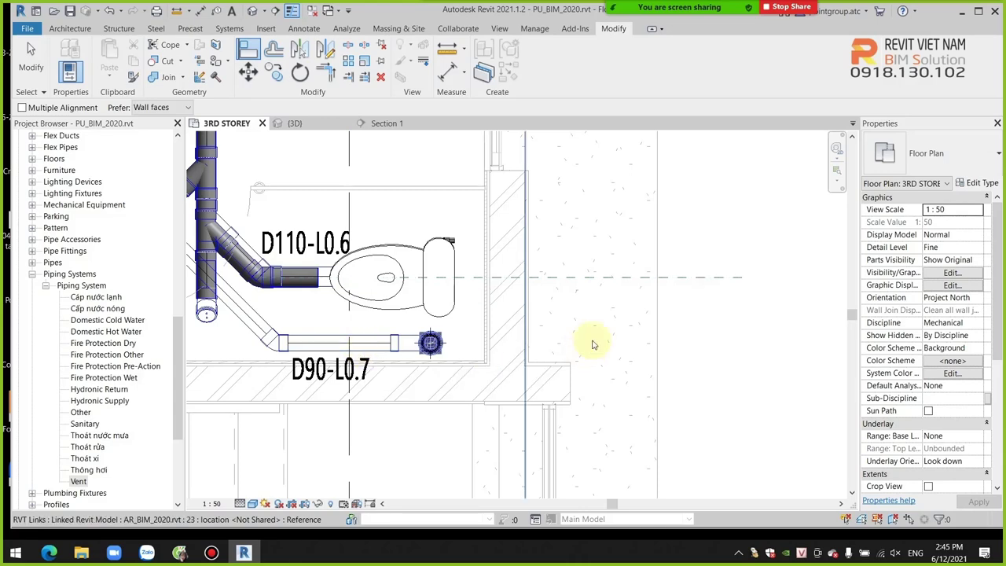
pyautogui.press('Escape')
pyautogui.press('Escape')
pyautogui.click(714, 279)
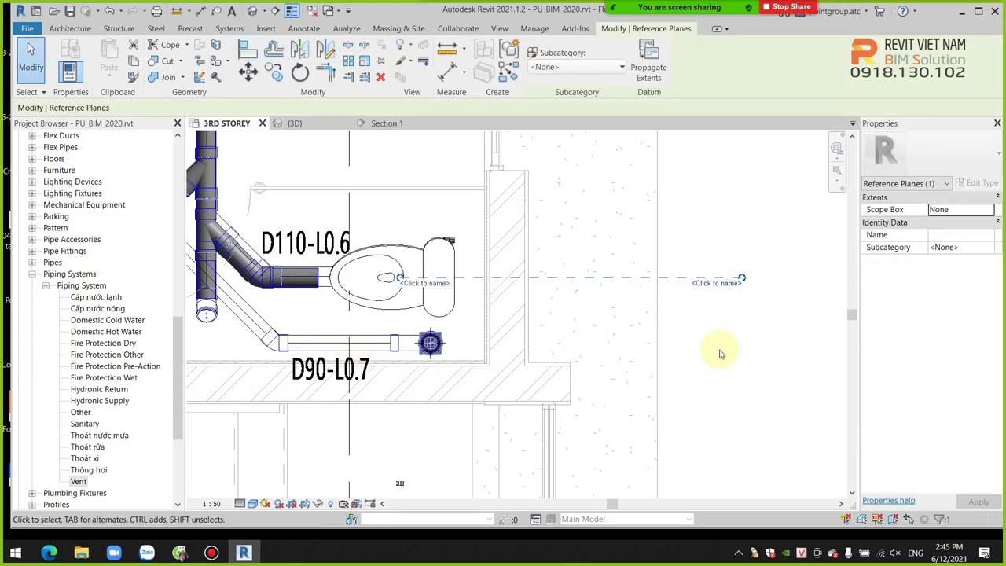
pyautogui.press('Escape')
pyautogui.scroll(3, 330, 339)
pyautogui.moveTo(330, 340); pyautogui.dragTo(393, 353, button='middle')
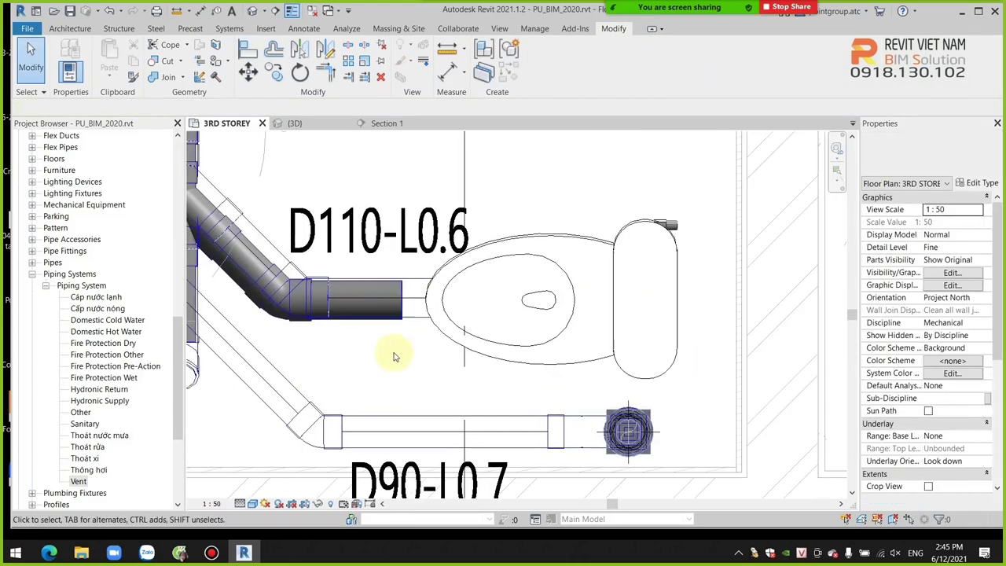
pyautogui.scroll(2, 388, 309)
pyautogui.click(414, 279)
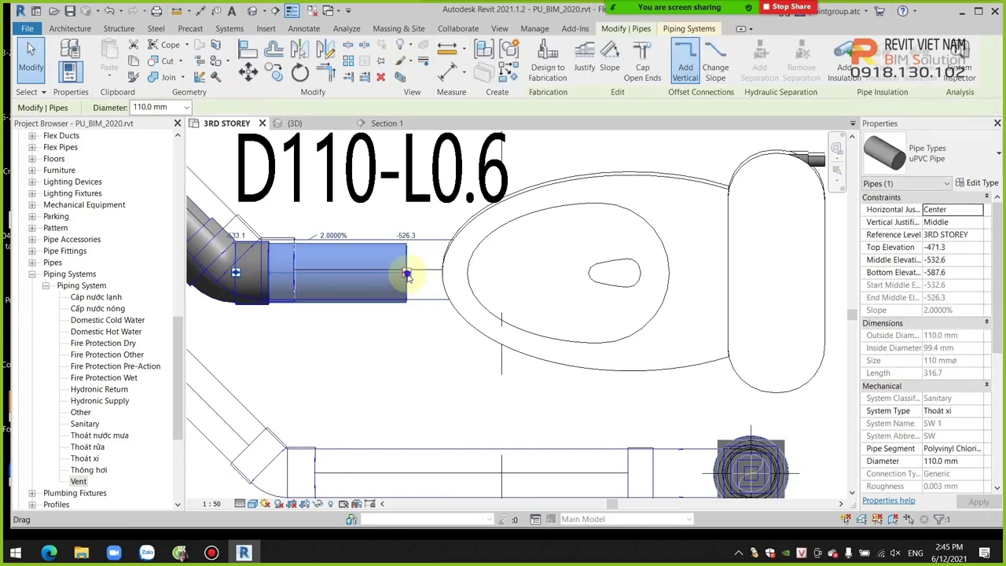
# Draw pipe from the D110-L0.6 open end to the toilet outlet snap point.
pyautogui.rightClick(406, 273)
pyautogui.click(444, 287)
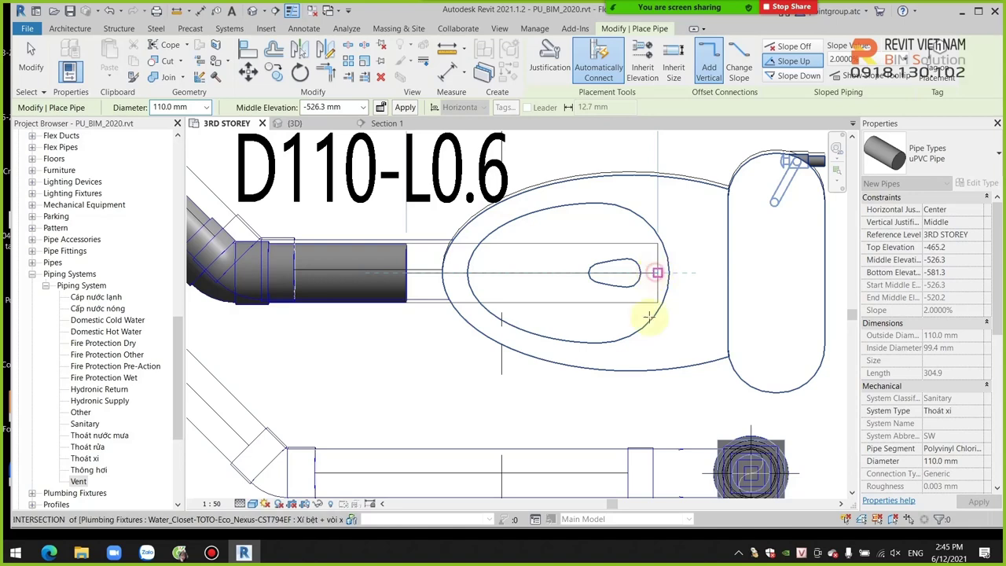
pyautogui.click(656, 273)
pyautogui.scroll(-3, 649, 325)
# Box the right-hand toilet and its connected drain pipes in a 3D view with BX.
pyautogui.press('Escape')
pyautogui.press('Escape')
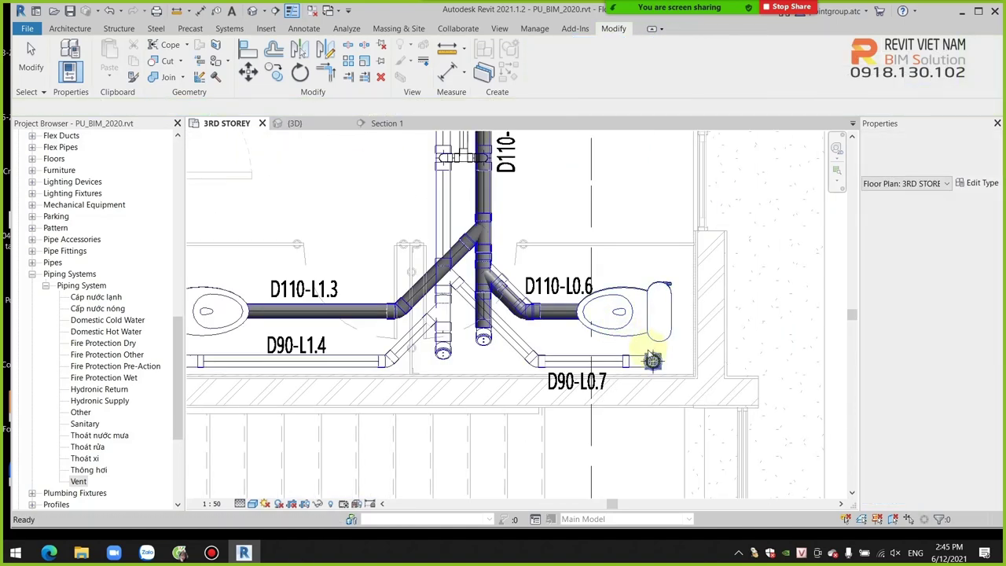
pyautogui.moveTo(618, 318); pyautogui.dragTo(633, 292, button='middle')
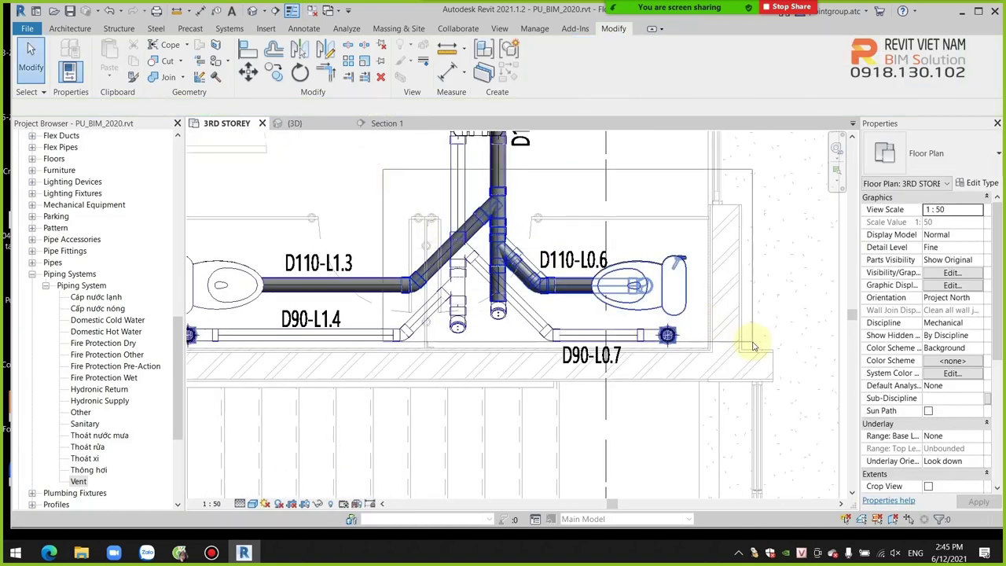
pyautogui.moveTo(754, 336); pyautogui.dragTo(712, 300)
pyautogui.press('b')
pyautogui.press('x')
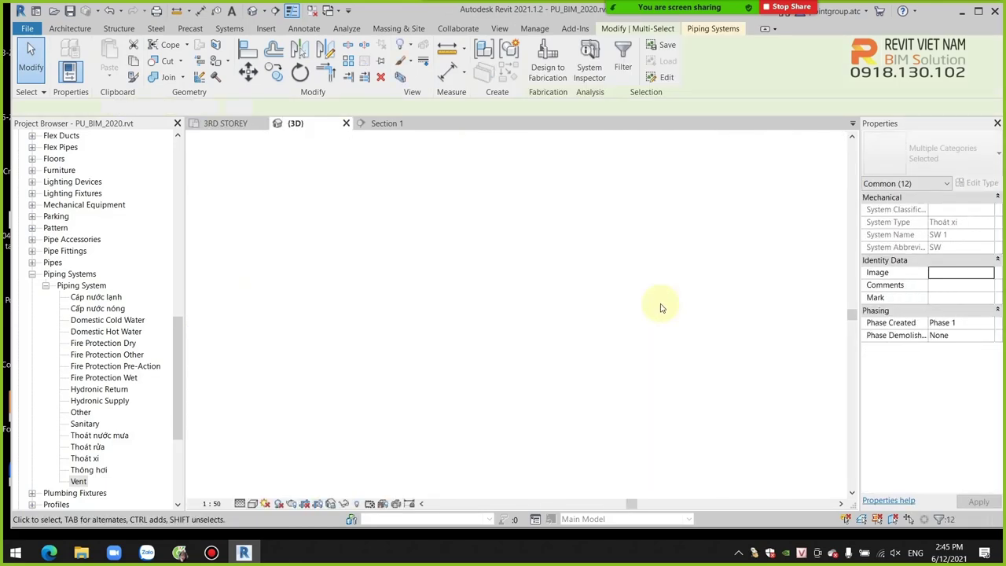
pyautogui.scroll(3, 535, 299)
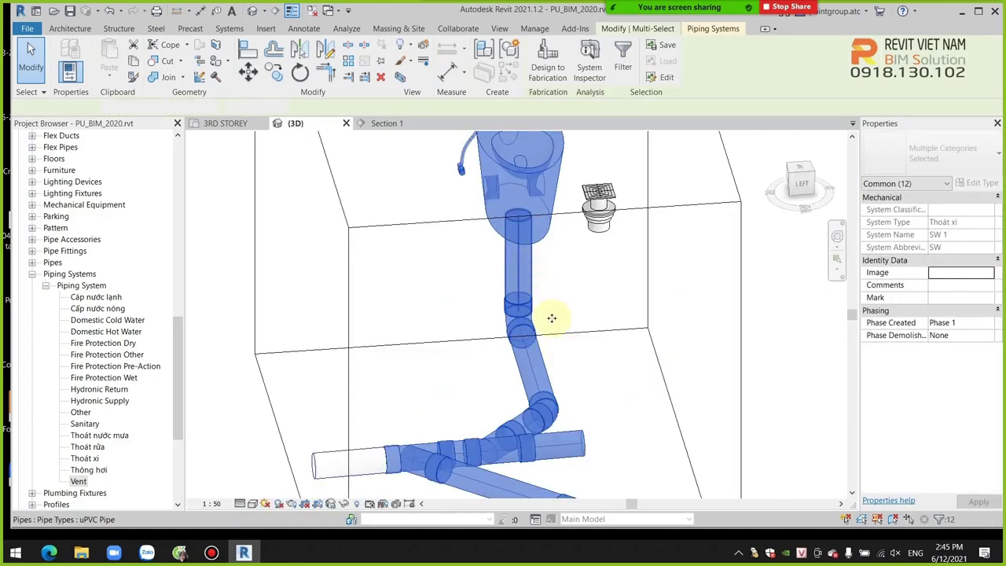
# Orbit to check the vertical drop and sloped drain pipe side-on, then return to 3RD STOREY.
pyautogui.click(549, 320)
pyautogui.press('Escape')
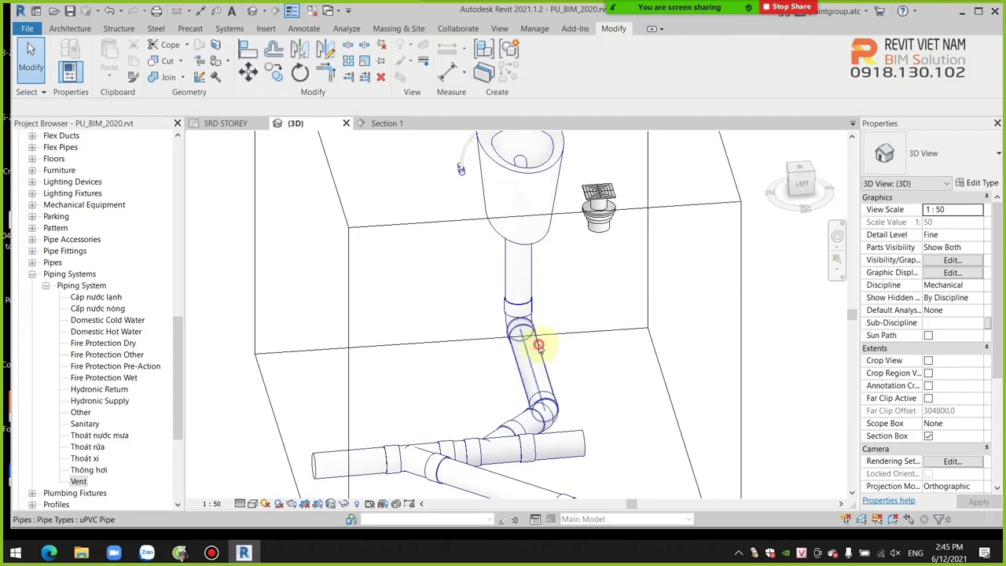
pyautogui.click(541, 352)
pyautogui.moveTo(541, 352)
pyautogui.keyDown('shift'); pyautogui.mouseDown(button='middle')
pyautogui.moveTo(696, 213)
pyautogui.moveTo(667, 207)
pyautogui.moveTo(602, 315)
pyautogui.moveTo(479, 359)
pyautogui.moveTo(487, 281)
pyautogui.moveTo(581, 267)
pyautogui.moveTo(494, 370)
pyautogui.moveTo(462, 376)
pyautogui.mouseUp(button='middle'); pyautogui.keyUp('shift')
pyautogui.scroll(-2, 497, 368)
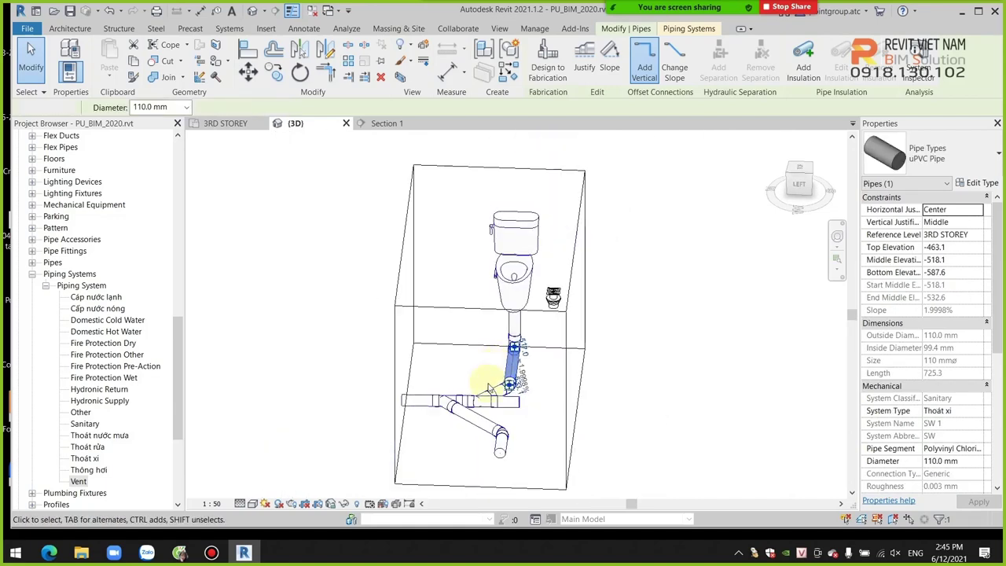
pyautogui.click(482, 382)
pyautogui.scroll(1, 546, 348)
pyautogui.scroll(2, 516, 411)
pyautogui.scroll(1, 526, 402)
pyautogui.scroll(-1, 521, 395)
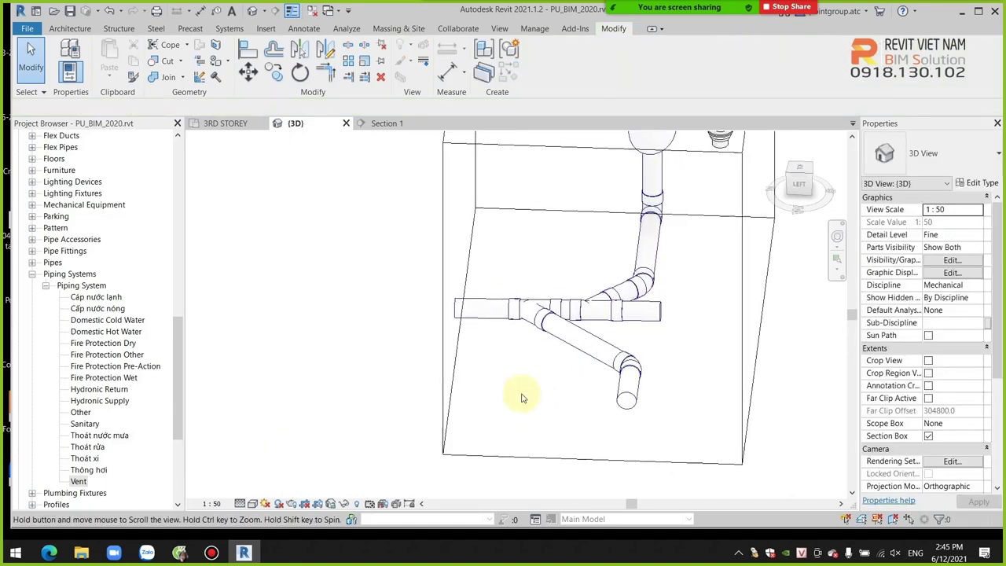
pyautogui.scroll(-2, 490, 359)
pyautogui.scroll(-1, 382, 279)
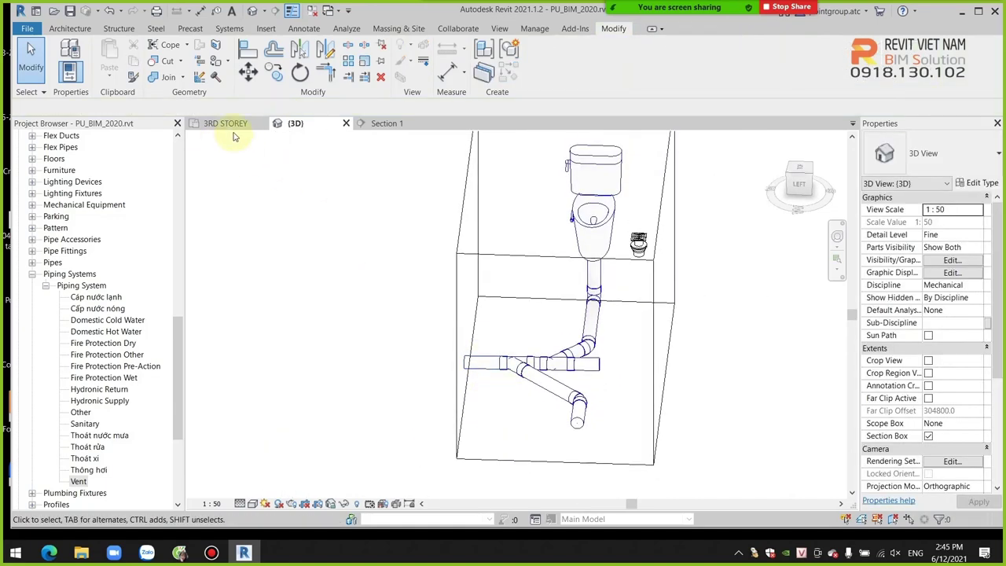
pyautogui.click(229, 125)
pyautogui.scroll(1, 467, 325)
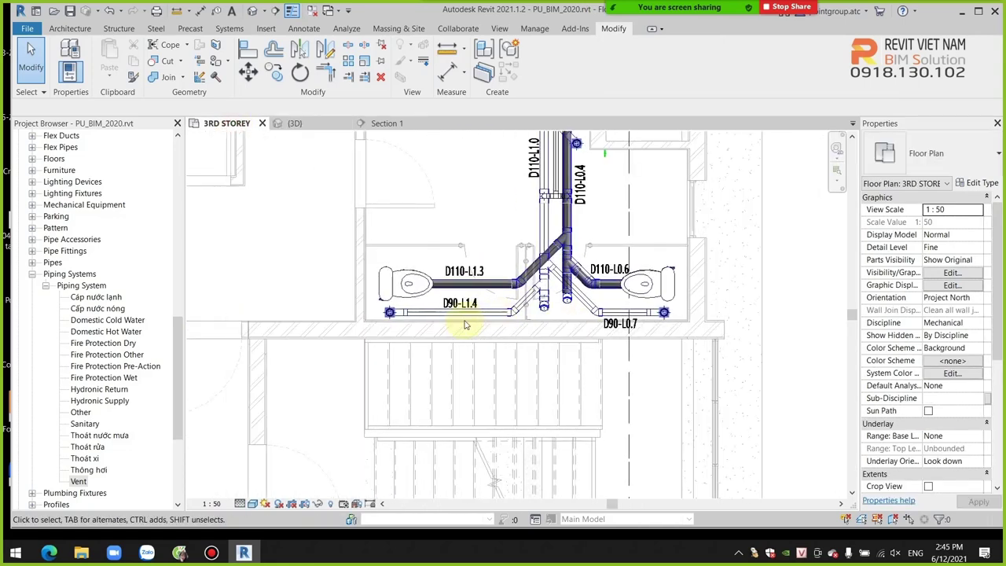
pyautogui.scroll(1, 479, 382)
pyautogui.scroll(-3, 545, 392)
pyautogui.scroll(1, 550, 303)
pyautogui.scroll(3, 523, 311)
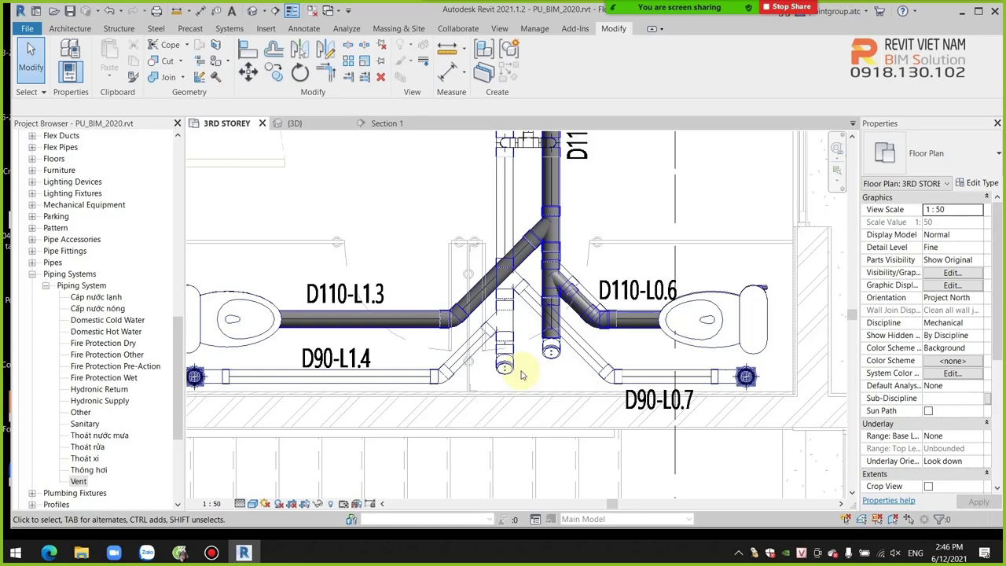
pyautogui.scroll(-2, 523, 361)
pyautogui.scroll(-1, 430, 350)
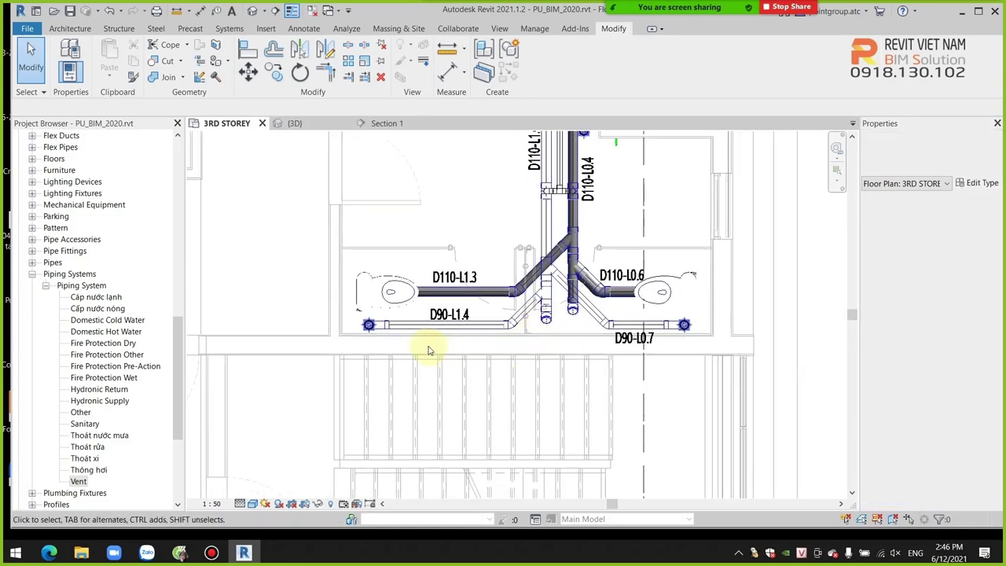
pyautogui.scroll(2, 441, 369)
pyautogui.scroll(3, 400, 404)
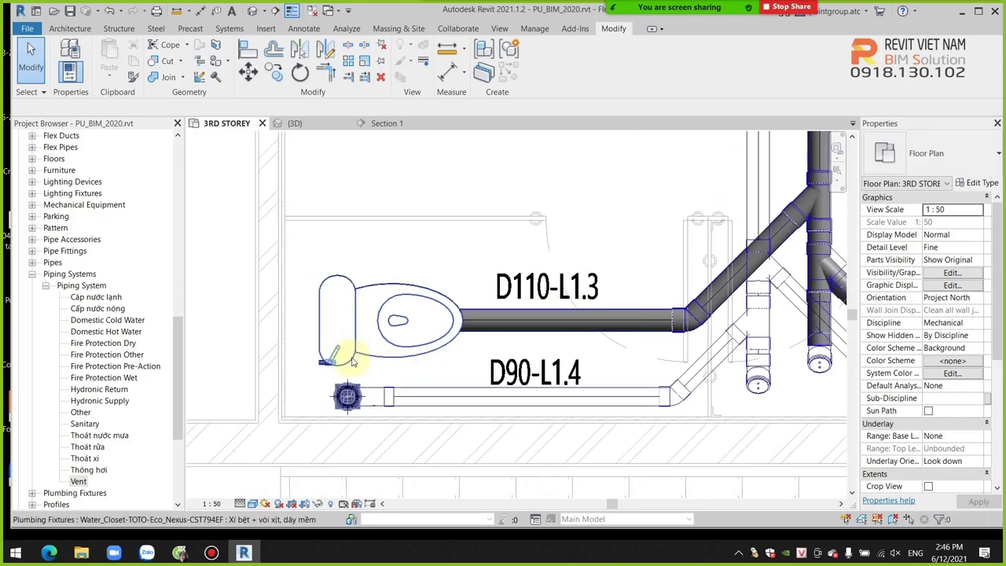
pyautogui.scroll(-2, 370, 369)
pyautogui.scroll(1, 326, 350)
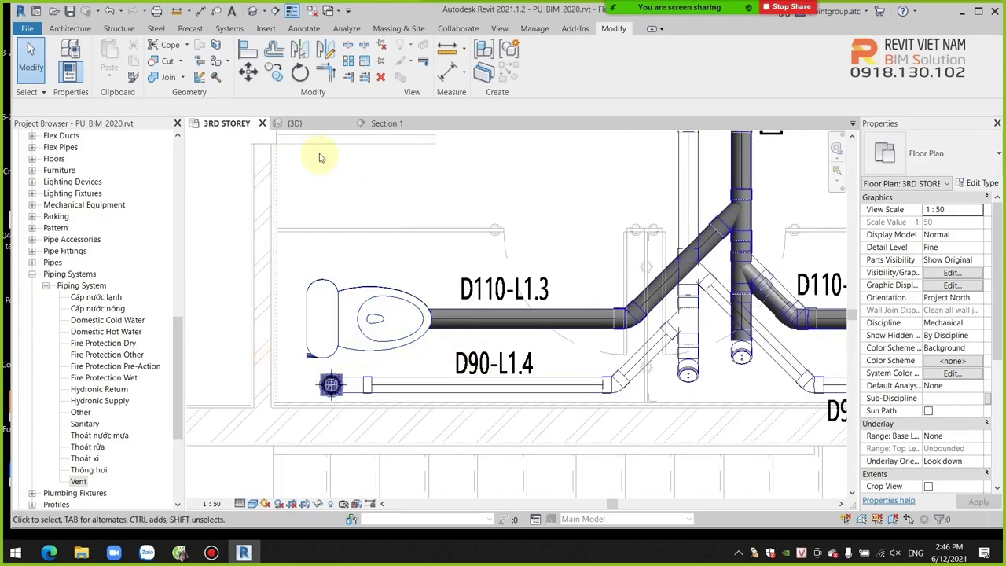
# Draw a section line across the left toilet and reduce its far clip depth to 593.2.
pyautogui.click(499, 28)
pyautogui.click(411, 62)
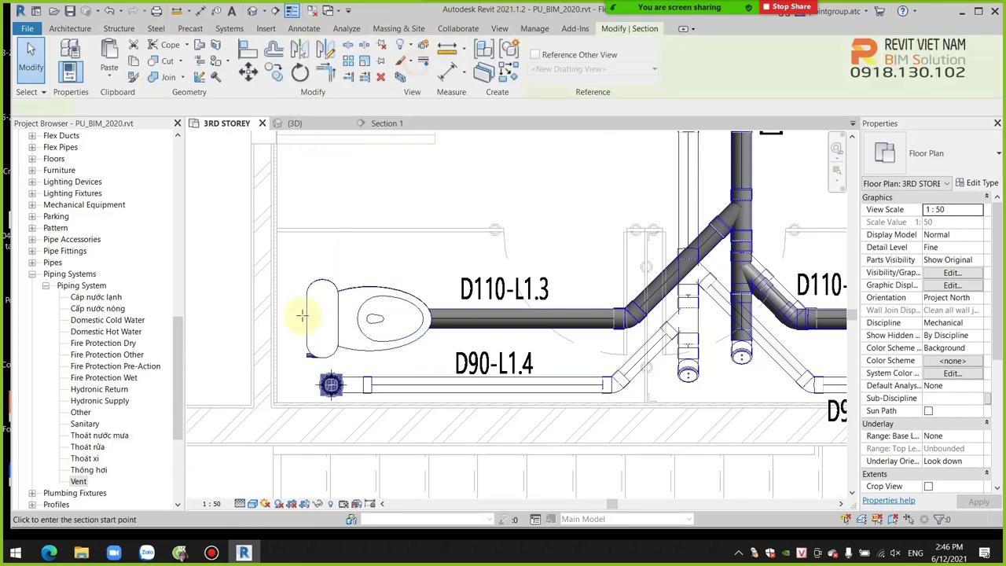
pyautogui.click(518, 349)
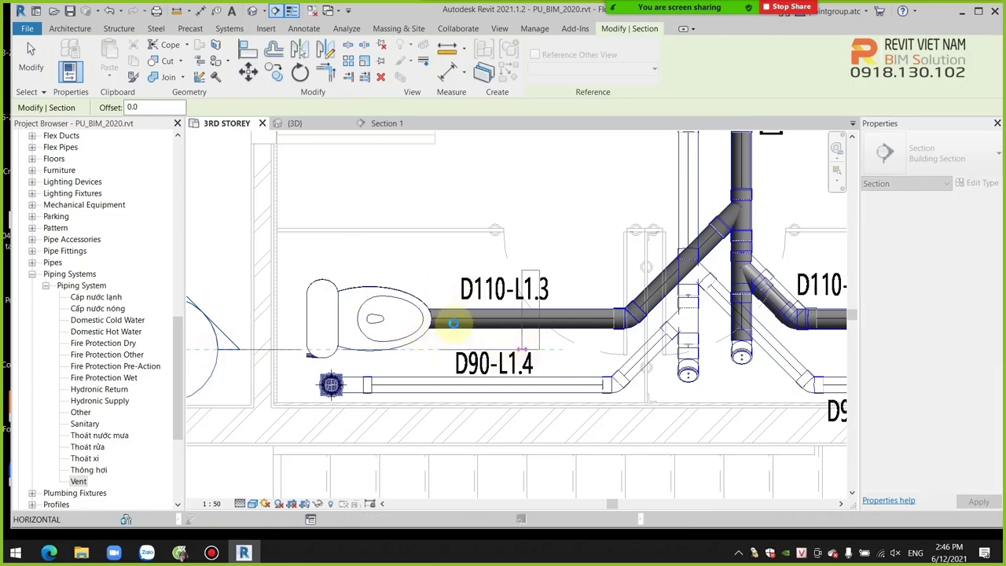
pyautogui.scroll(-3, 453, 322)
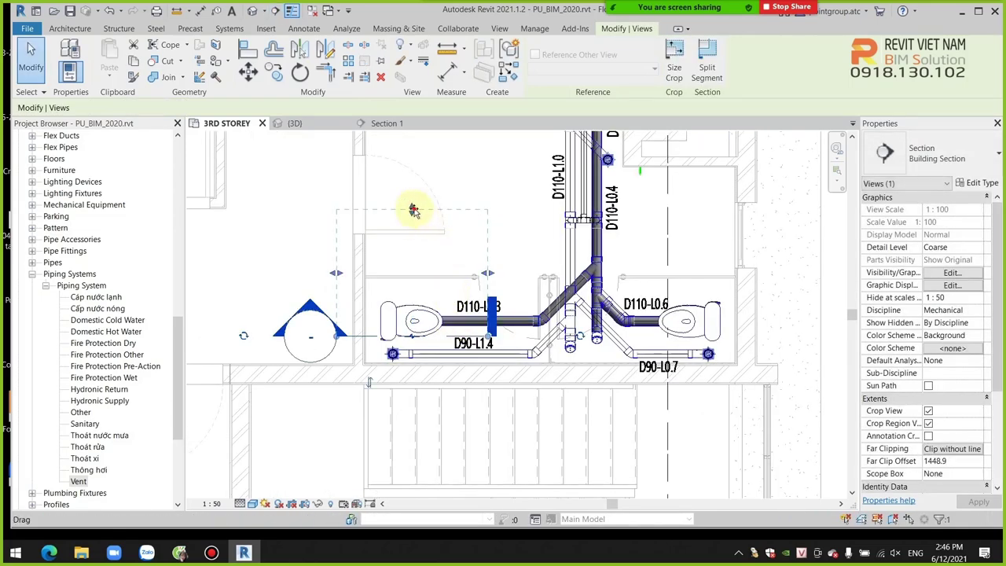
pyautogui.moveTo(411, 210); pyautogui.dragTo(415, 283)
pyautogui.scroll(2, 419, 352)
pyautogui.press('Escape')
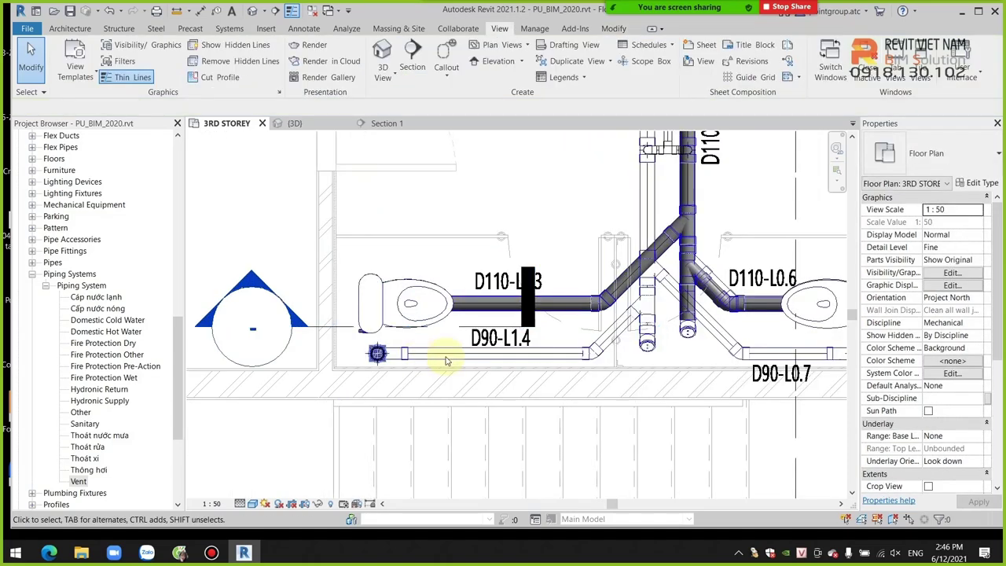
# Open the Section 2 view at Fine detail and centre it on the pipe elbow.
pyautogui.click(339, 327)
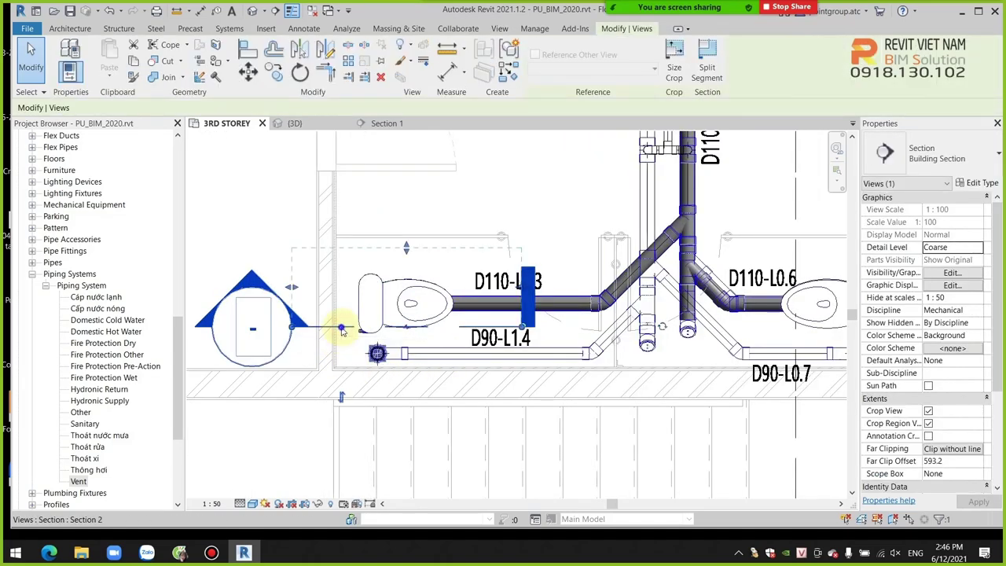
pyautogui.rightClick(339, 327)
pyautogui.click(389, 95)
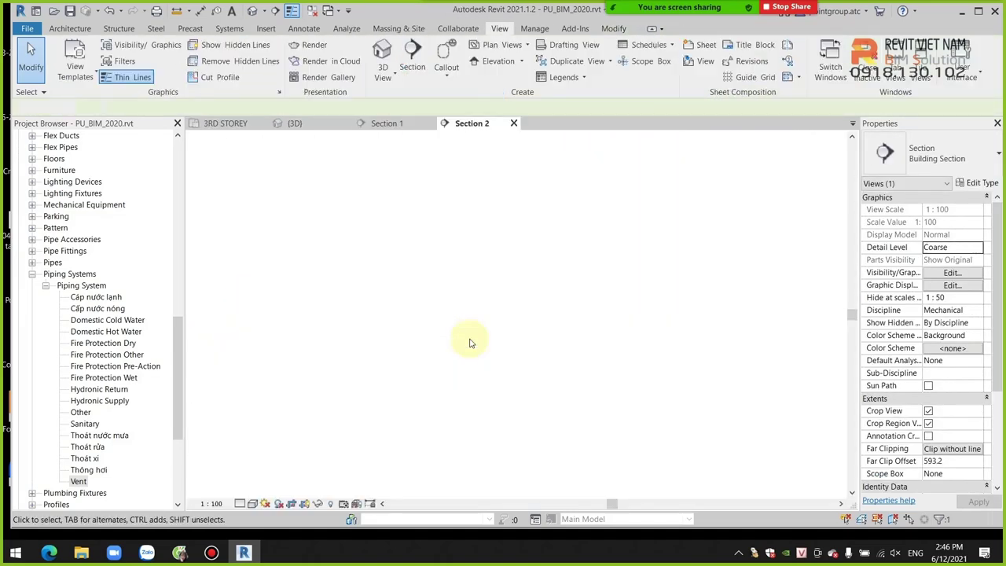
pyautogui.scroll(3, 480, 349)
pyautogui.keyDown('ctrl'); pyautogui.scroll(-1, 483, 354); pyautogui.keyUp('ctrl')
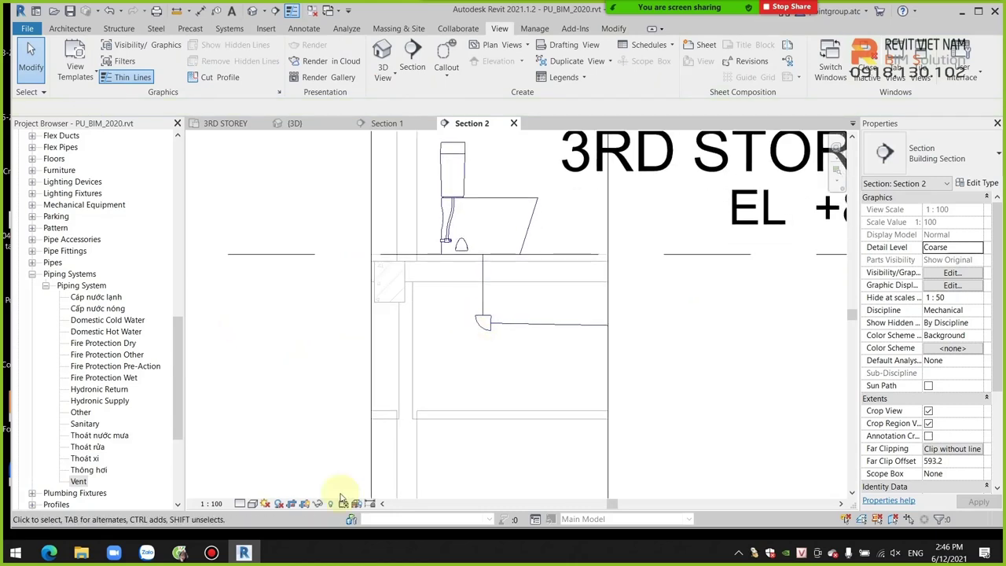
pyautogui.click(242, 504)
pyautogui.click(253, 488)
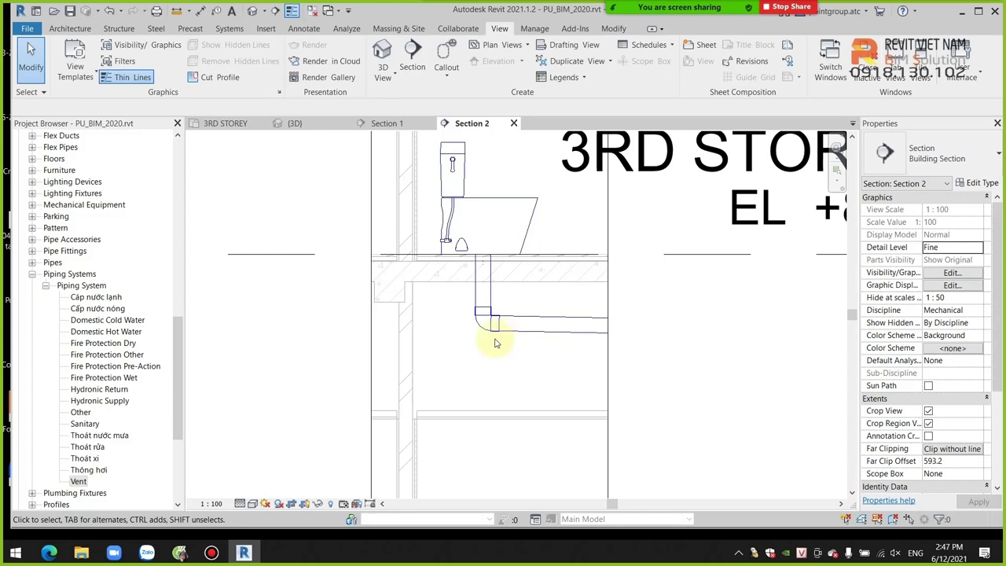
pyautogui.scroll(2, 495, 343)
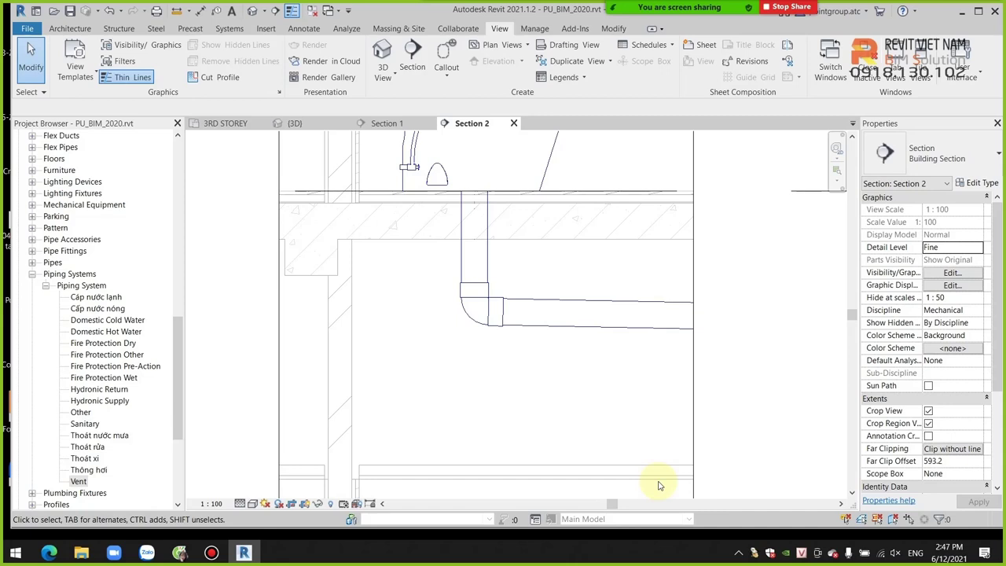
pyautogui.scroll(-2, 523, 280)
pyautogui.scroll(2, 440, 332)
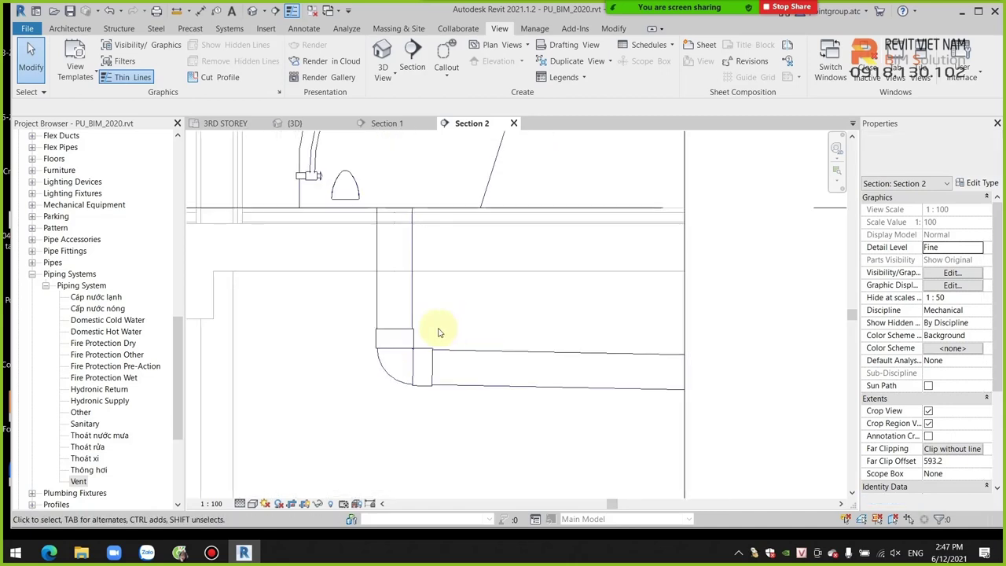
pyautogui.scroll(-2, 400, 393)
pyautogui.scroll(2, 493, 289)
pyautogui.moveTo(472, 321); pyautogui.dragTo(461, 285, button='middle')
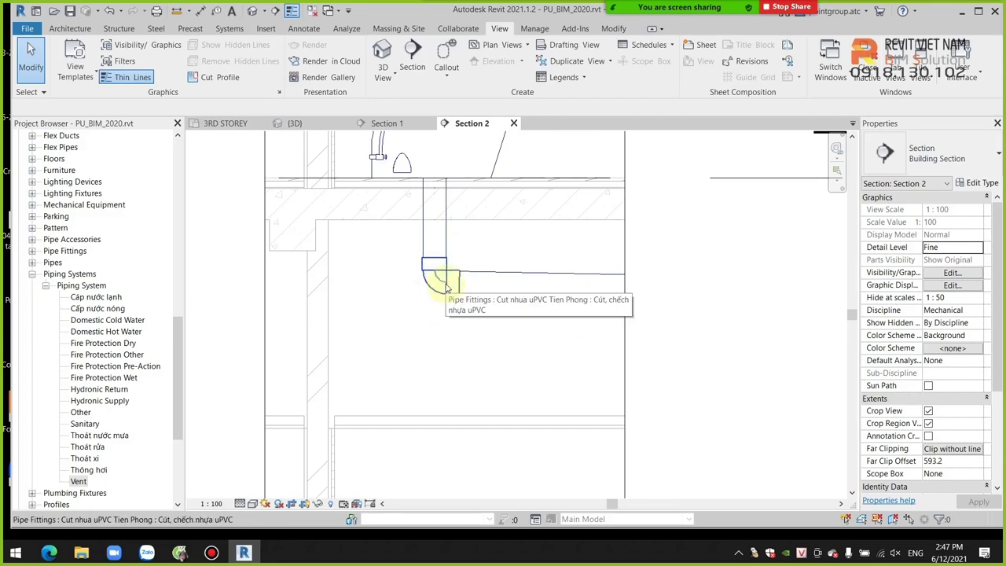
# Return to the 3RD STOREY plan, then reopen Section 2 at Fine detail, zoomed in.
pyautogui.click(423, 343)
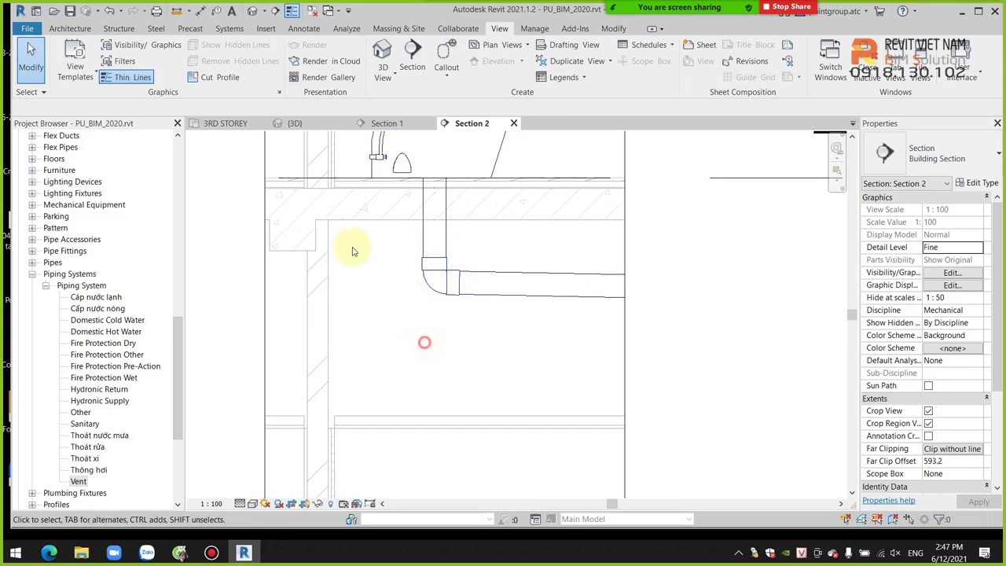
pyautogui.click(228, 124)
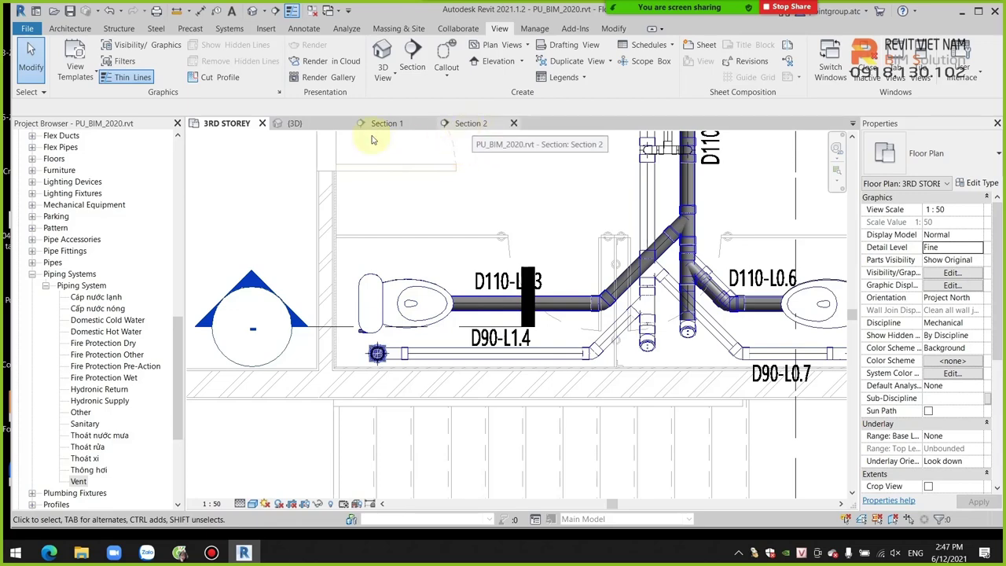
pyautogui.click(333, 330)
pyautogui.rightClick(333, 329)
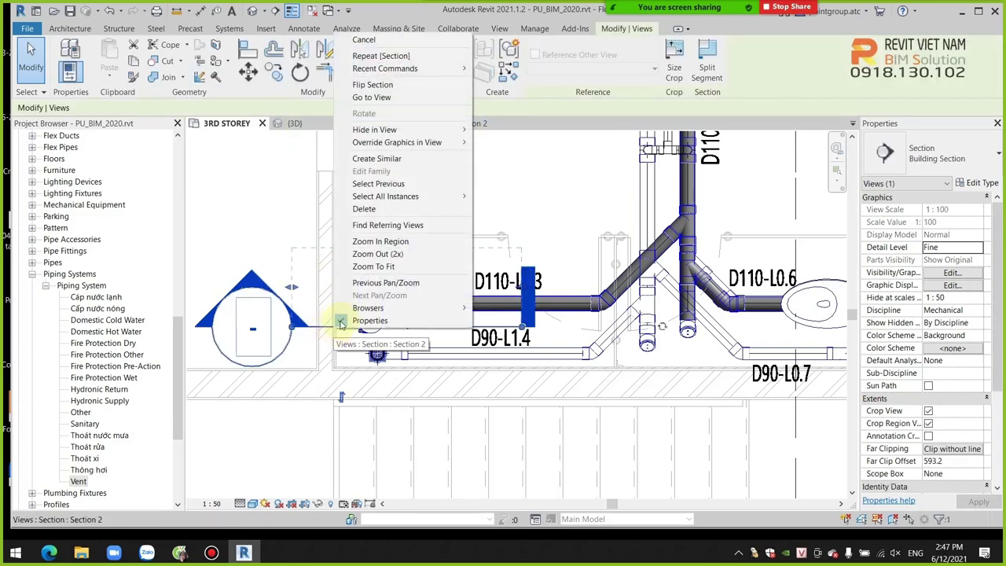
pyautogui.click(404, 101)
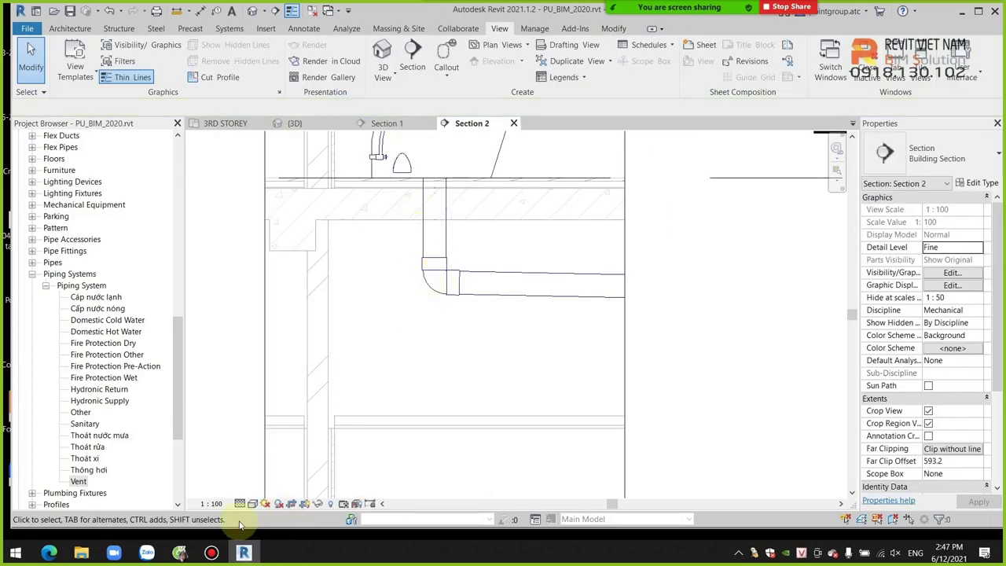
pyautogui.click(240, 502)
pyautogui.click(260, 498)
pyautogui.scroll(1, 438, 316)
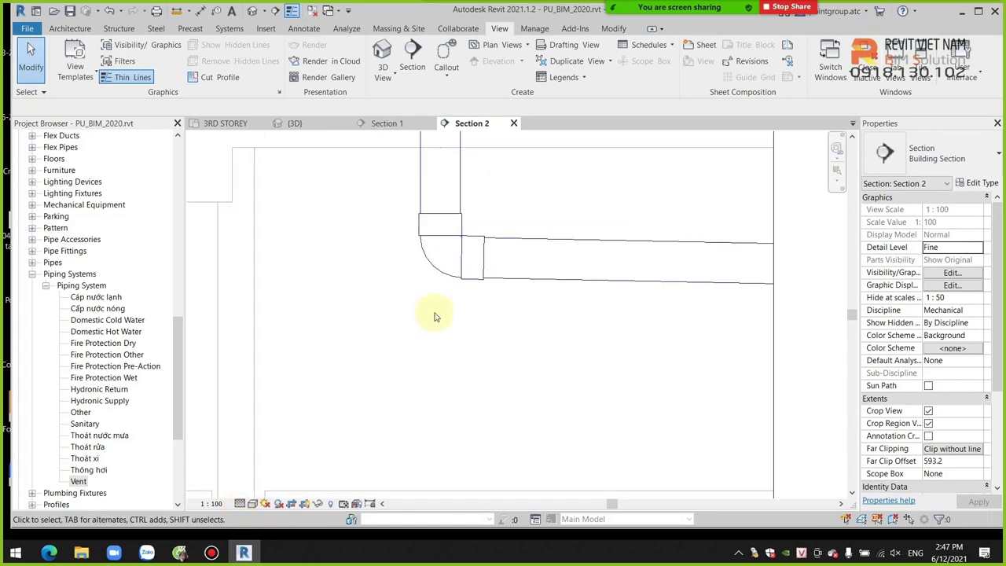
pyautogui.scroll(1, 438, 319)
# Delete the uPVC elbow between the vertical 110 mm drop and the horizontal run.
pyautogui.click(438, 318)
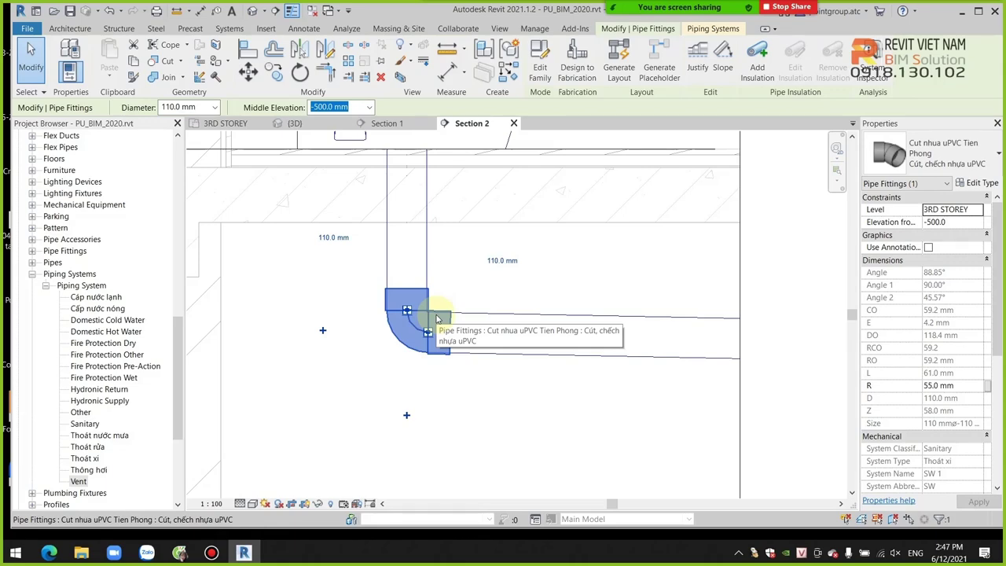
pyautogui.click(488, 400)
pyautogui.click(433, 356)
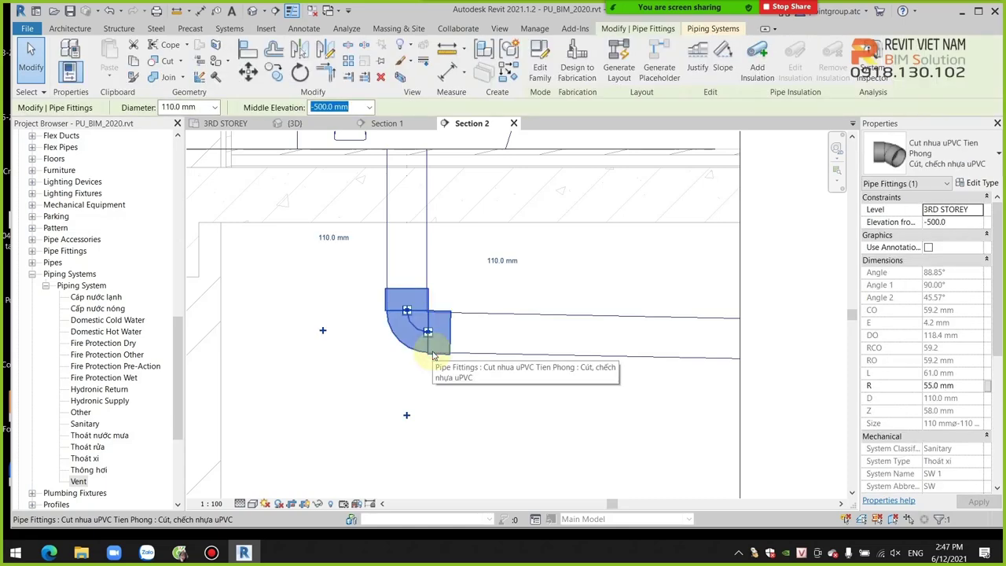
pyautogui.press('Delete')
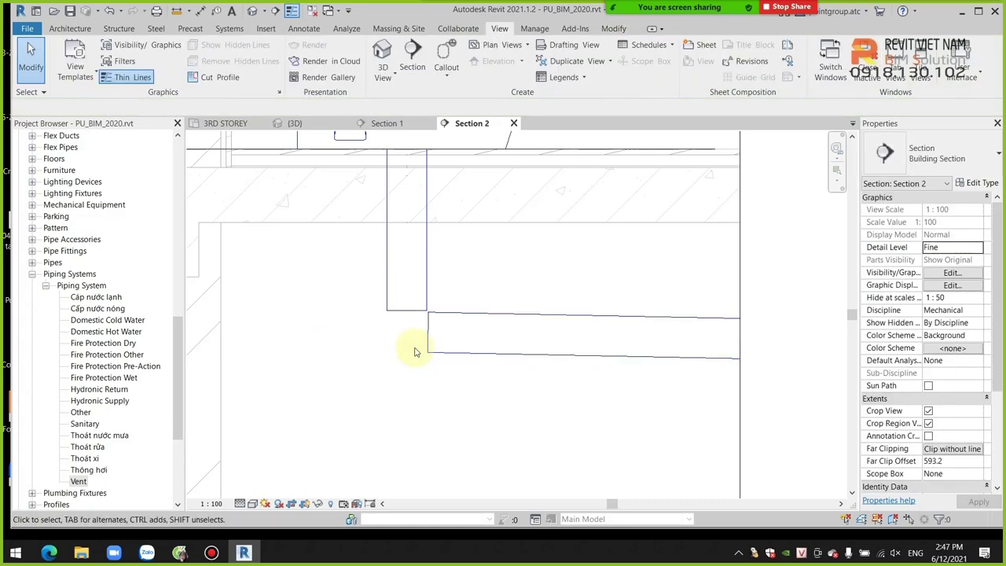
pyautogui.scroll(2, 412, 330)
pyautogui.scroll(1, 448, 343)
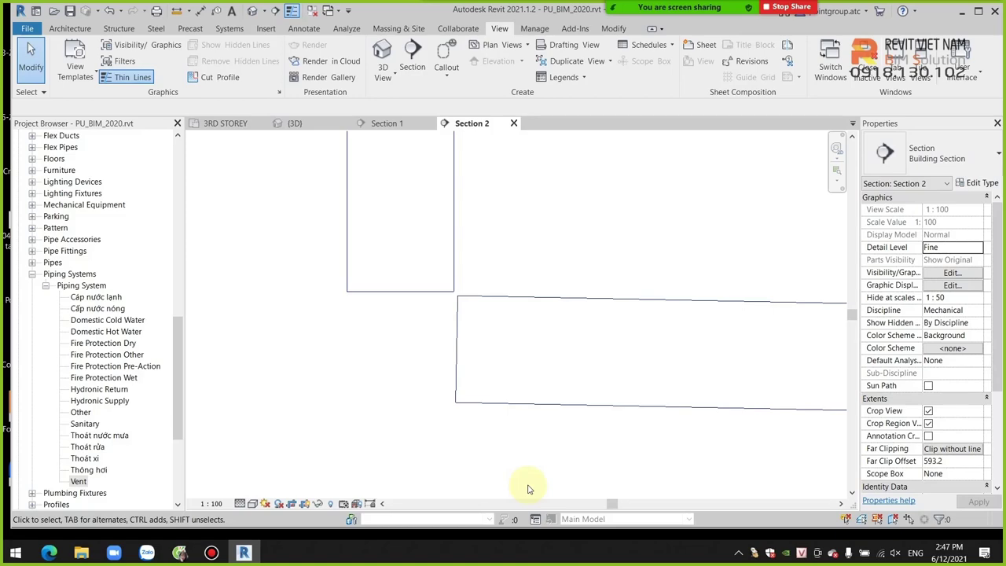
# Draw a pipe (PI) from the vertical drain's open end down to the horizontal pipe.
pyautogui.click(407, 298)
pyautogui.rightClick(402, 296)
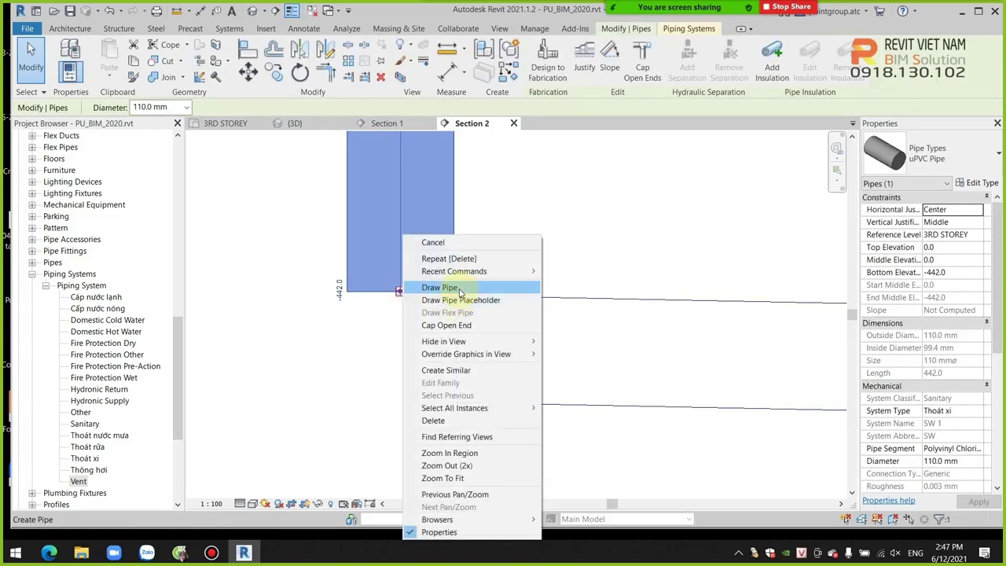
pyautogui.click(429, 286)
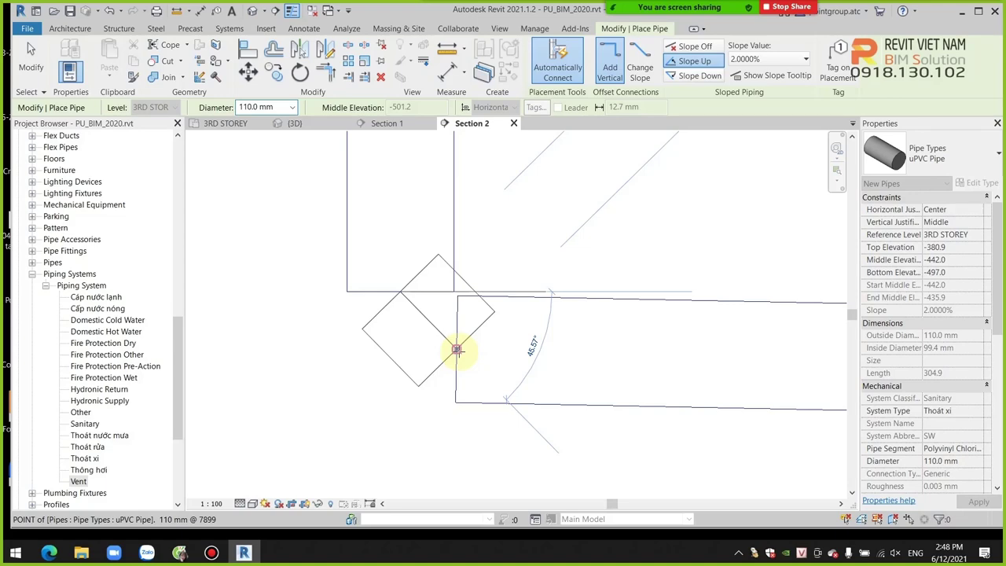
pyautogui.press('Escape')
pyautogui.press('Escape')
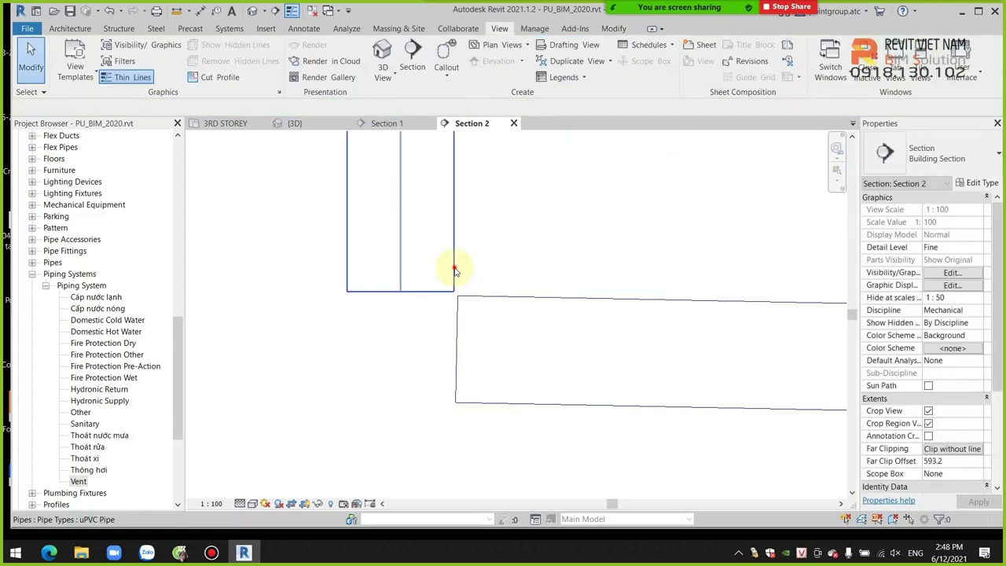
pyautogui.click(400, 292)
pyautogui.rightClick(400, 294)
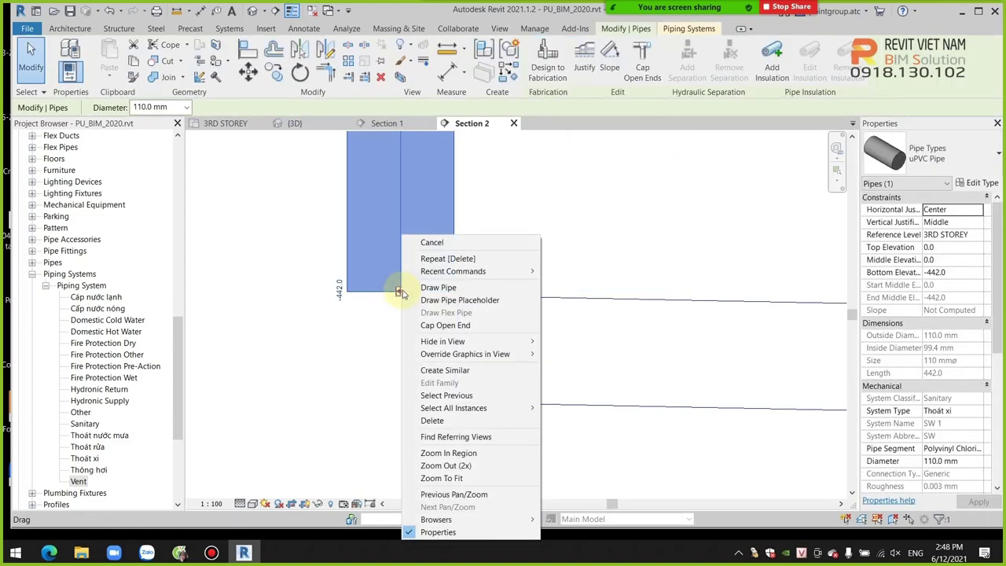
pyautogui.press('Escape')
pyautogui.press('p')
pyautogui.press('i')
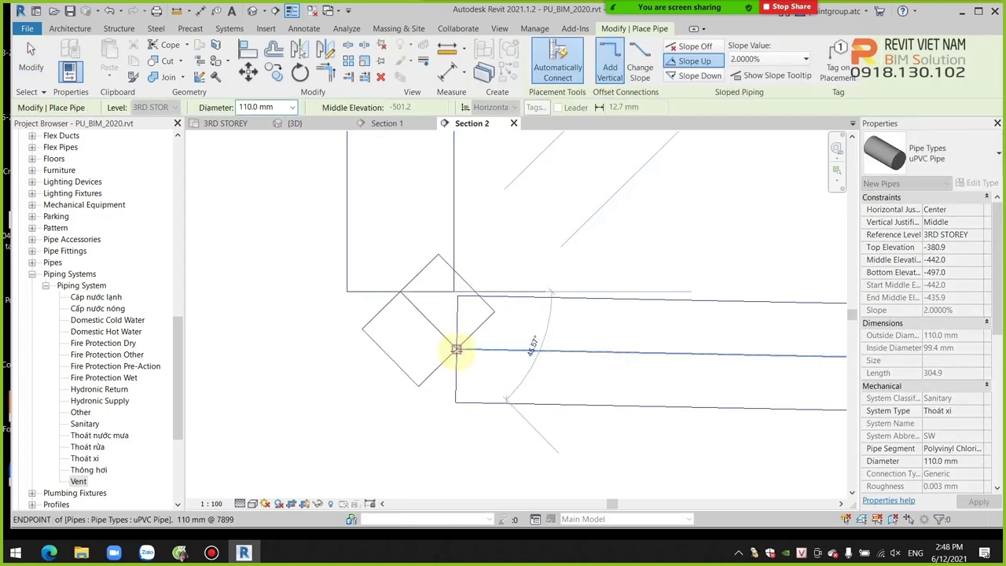
pyautogui.click(456, 349)
pyautogui.scroll(-2, 471, 314)
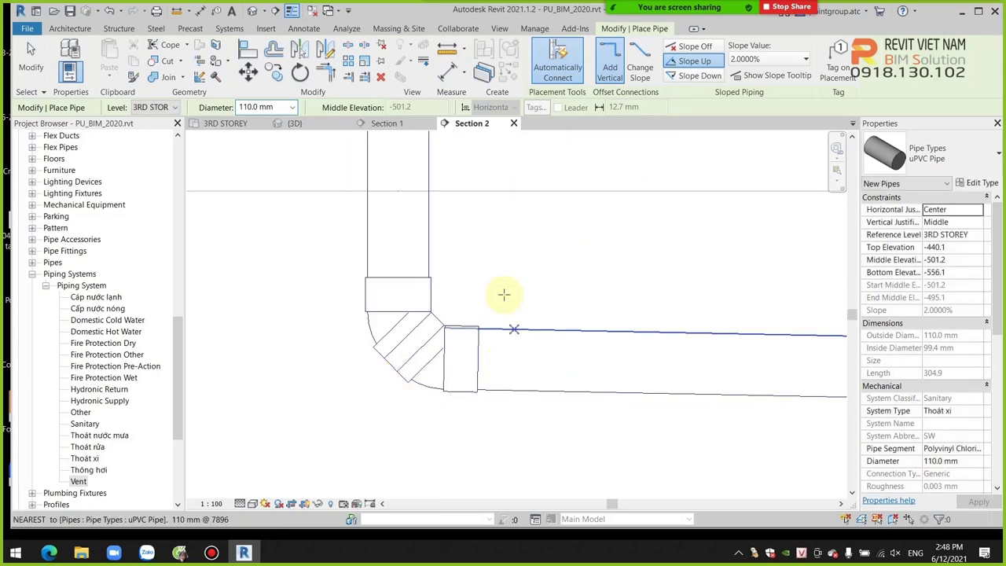
pyautogui.press('Escape')
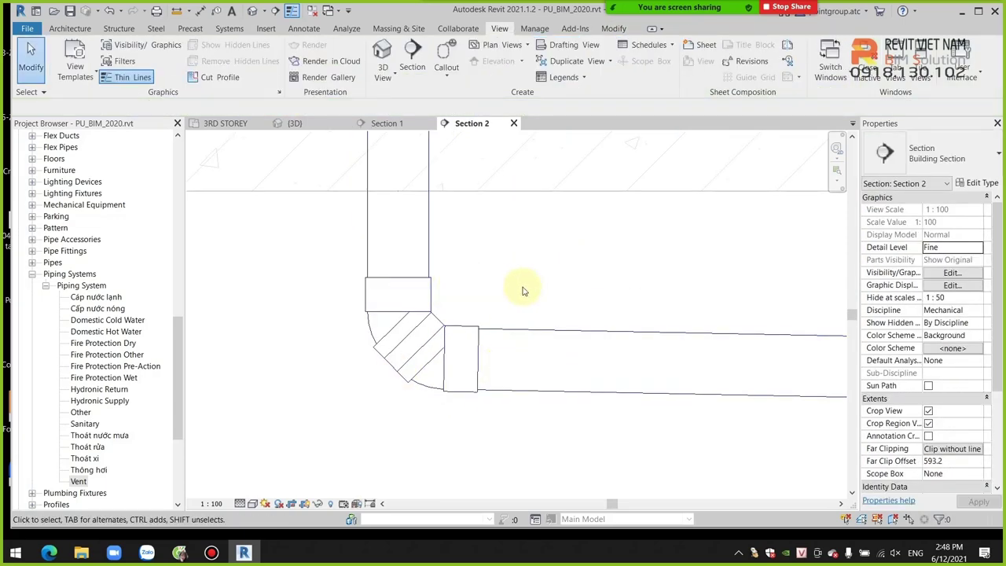
# Nudge the new bend's upper elbow up to -382 mm.
pyautogui.click(434, 292)
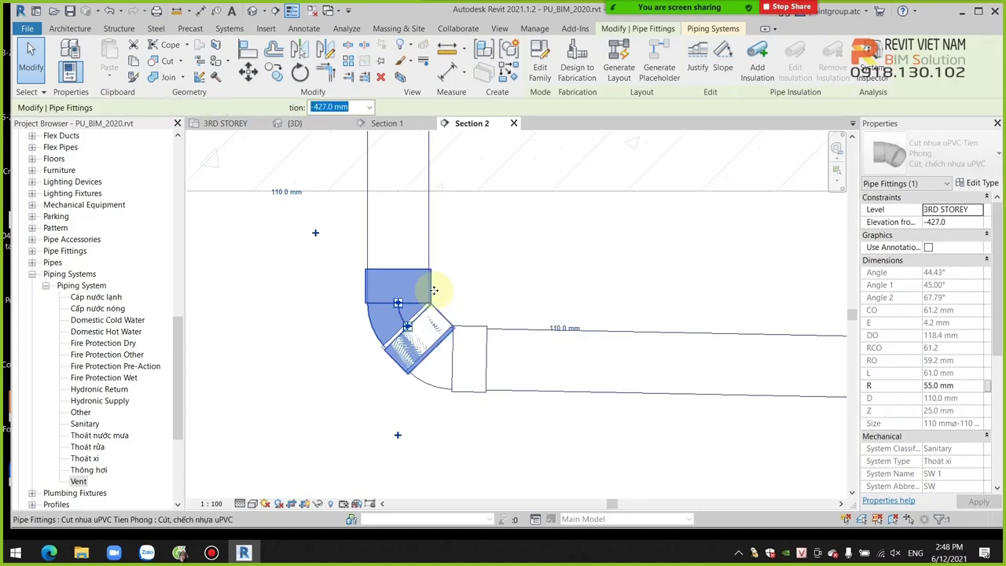
pyautogui.press('Up')
pyautogui.press('Up')
pyautogui.press('Up')
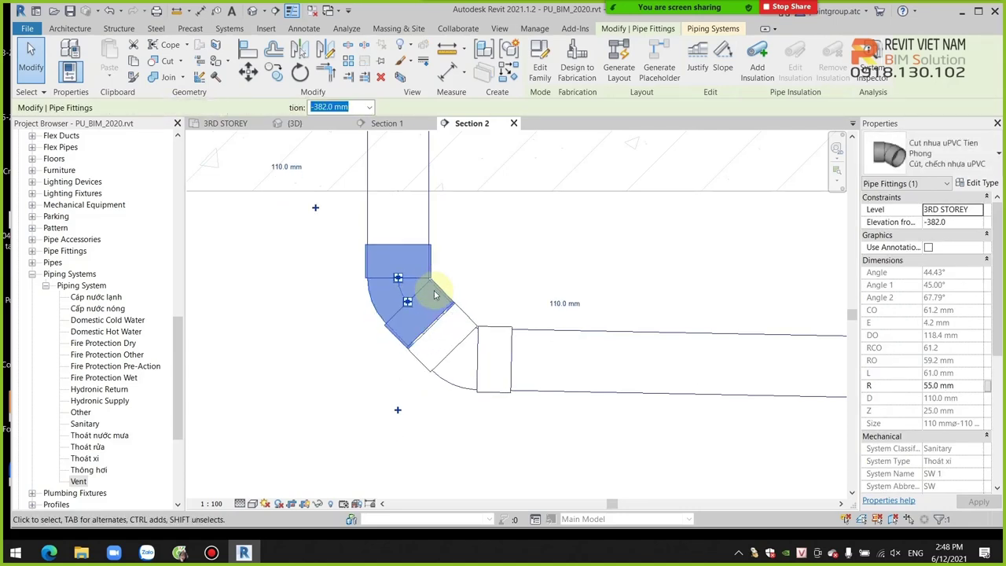
pyautogui.click(547, 252)
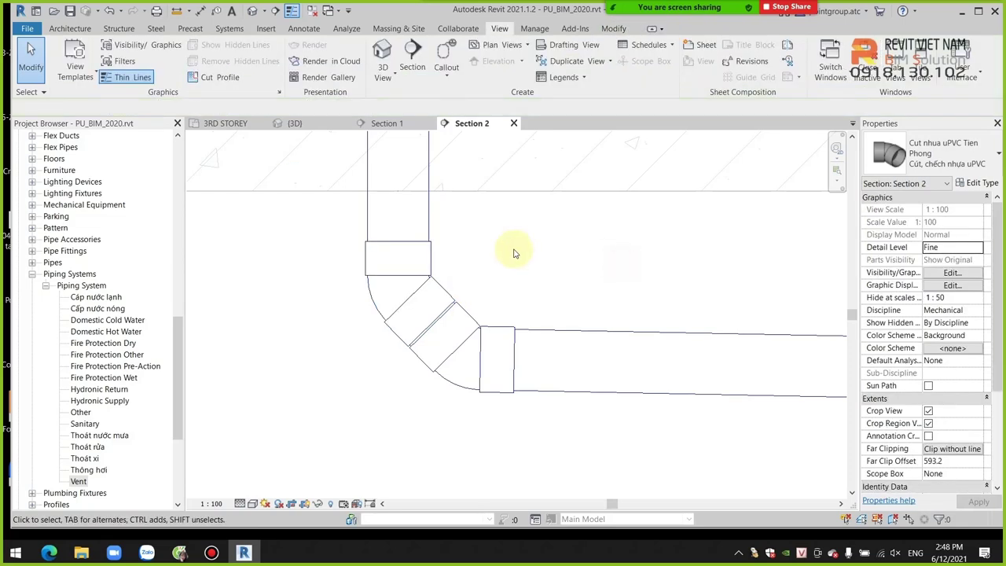
pyautogui.scroll(-2, 513, 254)
pyautogui.scroll(-2, 527, 321)
pyautogui.scroll(-1, 451, 359)
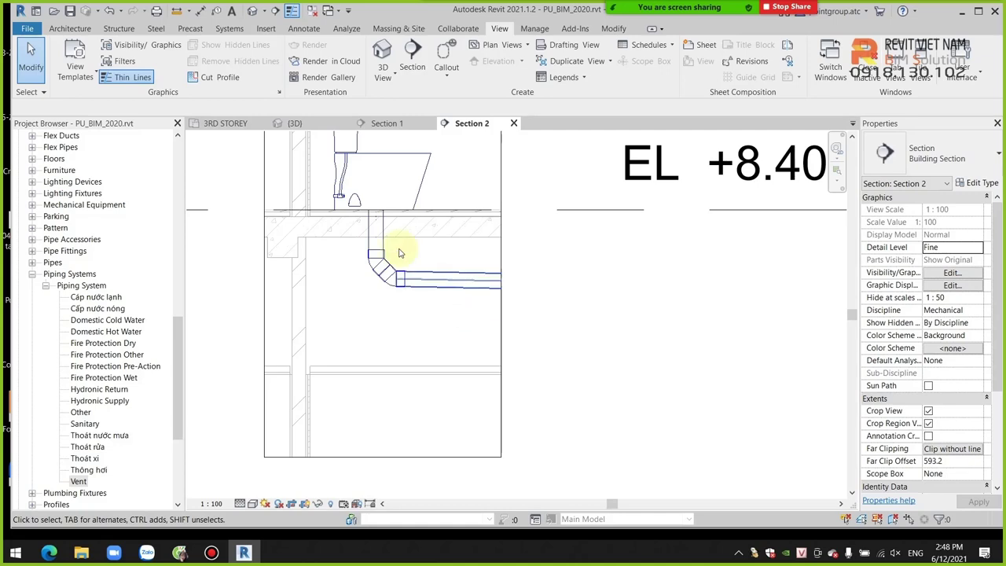
pyautogui.click(234, 125)
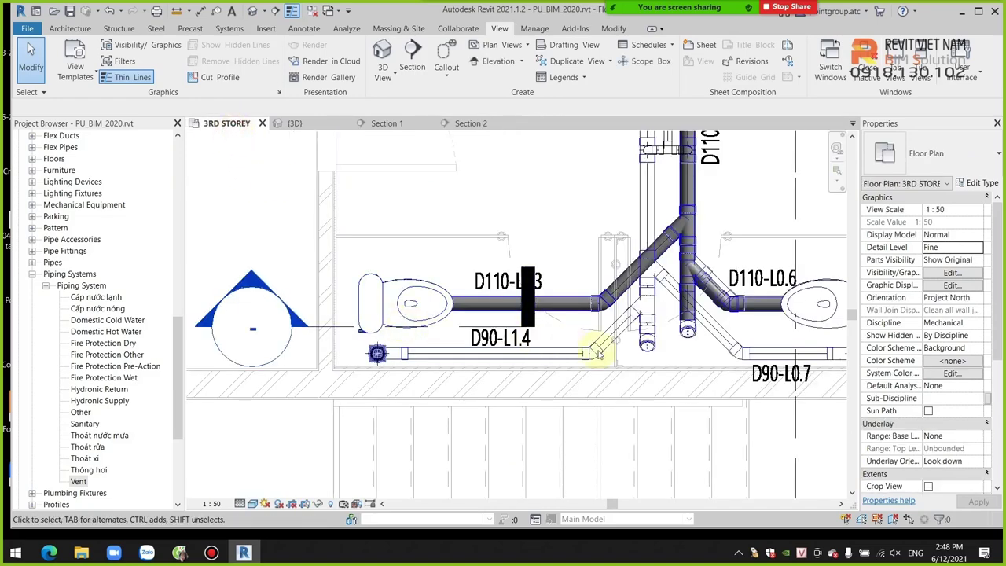
pyautogui.moveTo(595, 353); pyautogui.dragTo(583, 395, button='middle')
pyautogui.scroll(-2, 583, 396)
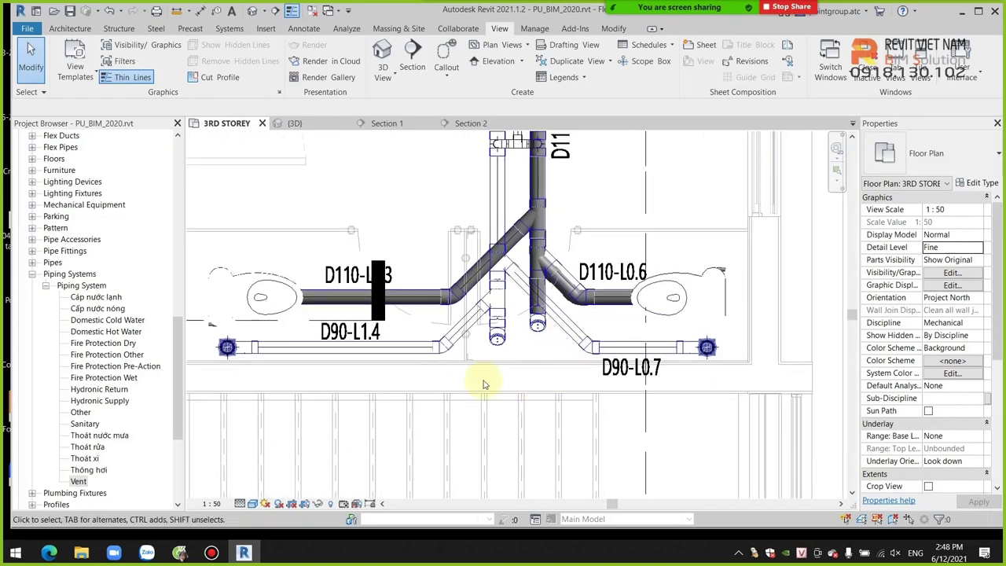
pyautogui.scroll(1, 393, 334)
pyautogui.moveTo(393, 334); pyautogui.dragTo(198, 358, button='middle')
pyautogui.scroll(1, 689, 288)
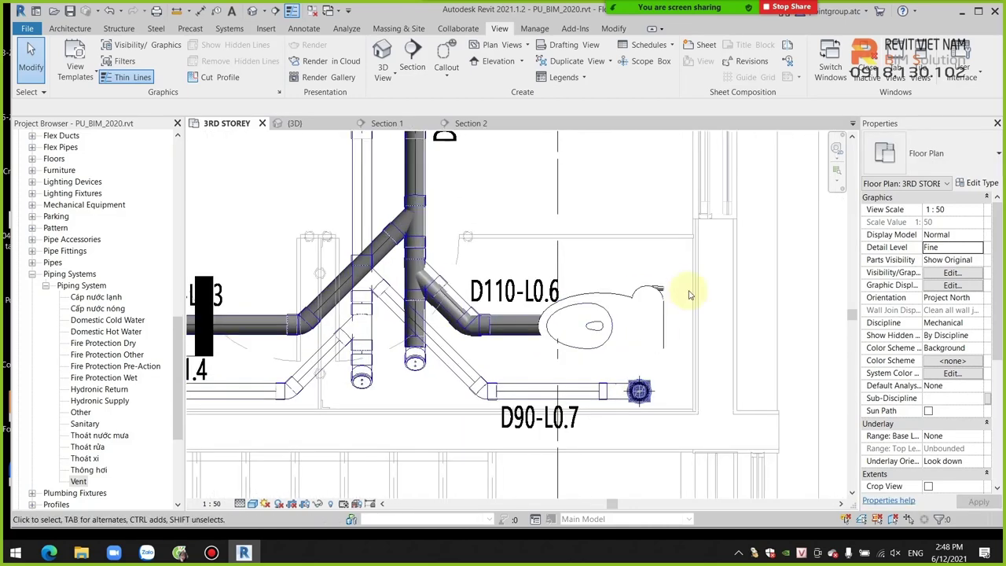
pyautogui.scroll(-1, 664, 315)
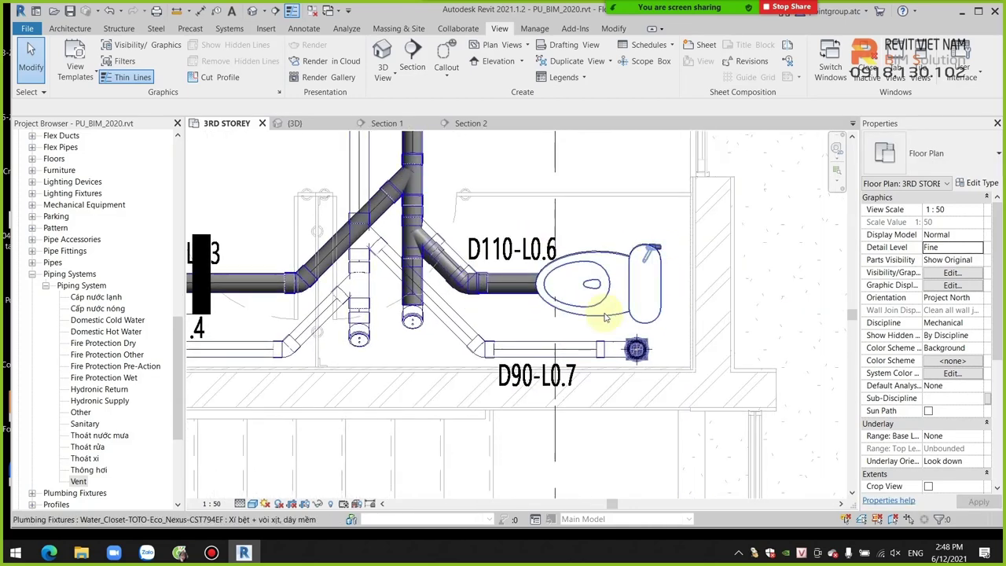
pyautogui.scroll(1, 700, 342)
pyautogui.scroll(-1, 621, 360)
pyautogui.moveTo(621, 360); pyautogui.dragTo(660, 413, button='middle')
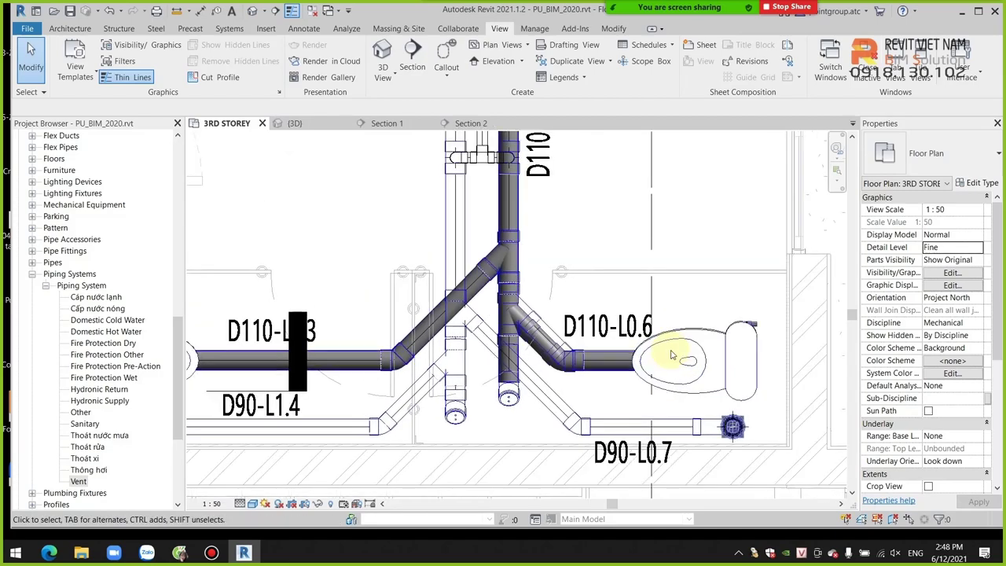
pyautogui.scroll(-2, 660, 413)
pyautogui.scroll(1, 649, 410)
pyautogui.scroll(2, 640, 438)
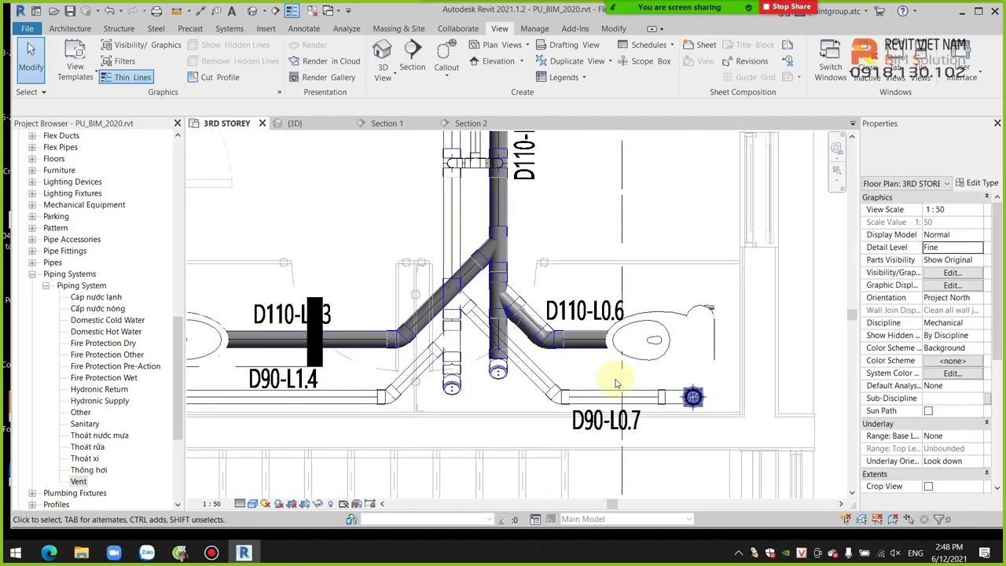
pyautogui.scroll(1, 611, 382)
pyautogui.scroll(1, 579, 341)
pyautogui.scroll(-2, 550, 352)
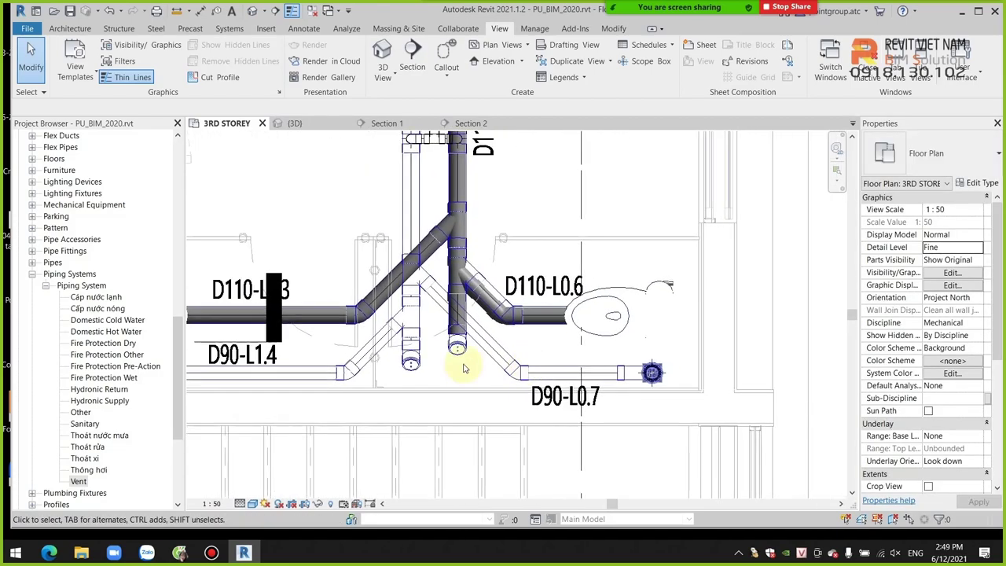
pyautogui.scroll(2, 546, 359)
pyautogui.scroll(2, 456, 281)
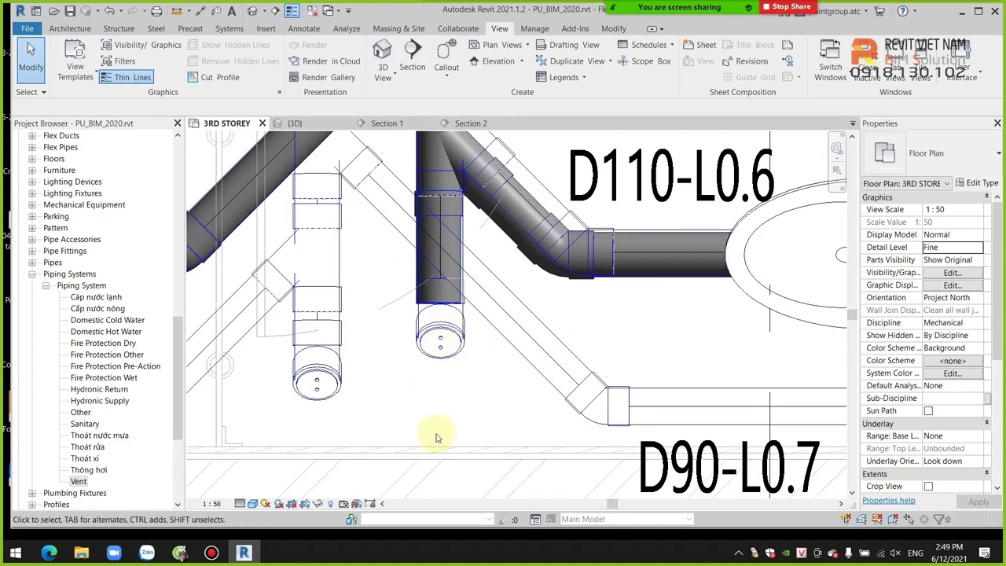
pyautogui.scroll(-1, 487, 312)
pyautogui.scroll(1, 474, 330)
pyautogui.scroll(1, 471, 318)
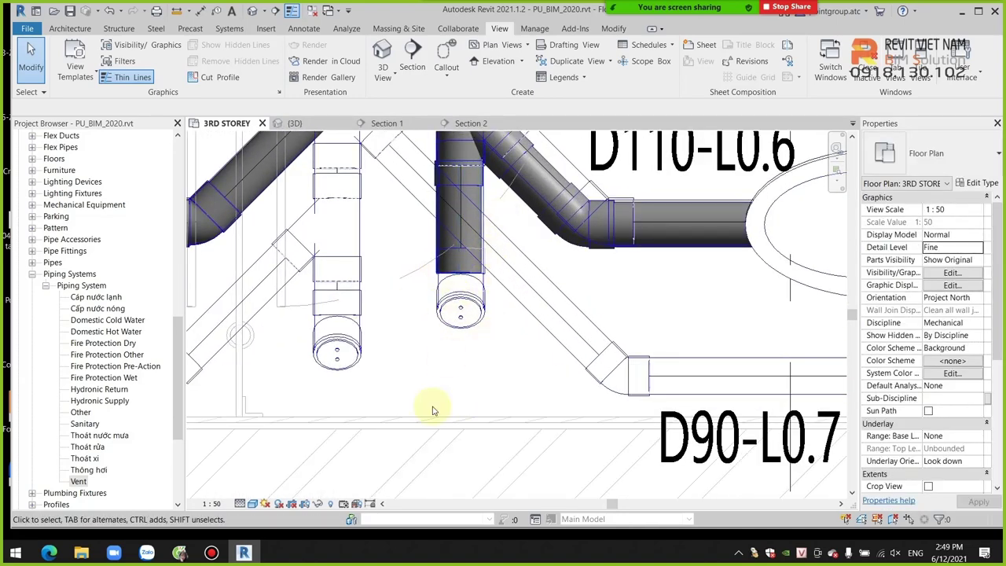
pyautogui.scroll(-1, 448, 342)
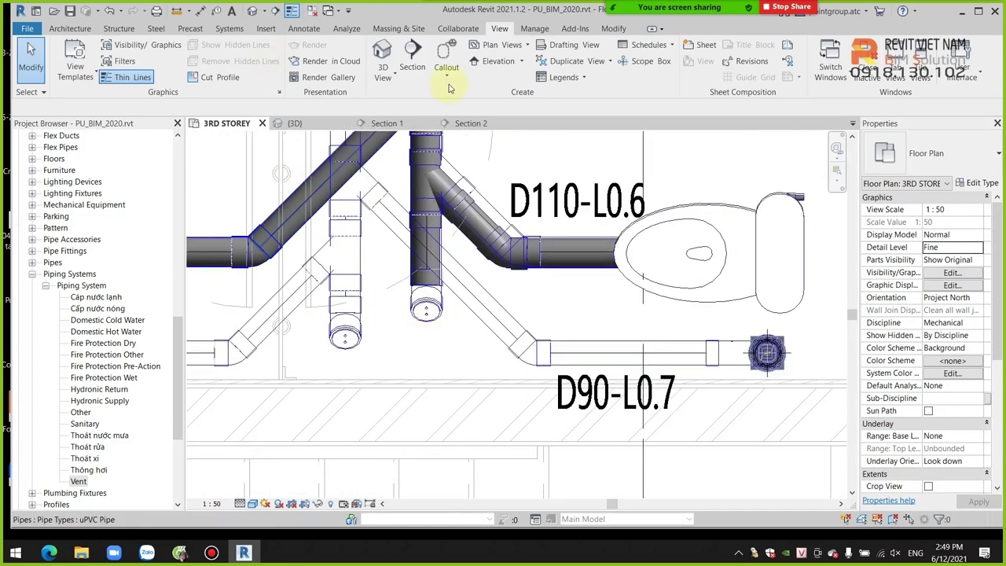
# Place a section line across the toilet's D110 branch and shorten its view depth.
pyautogui.click(412, 59)
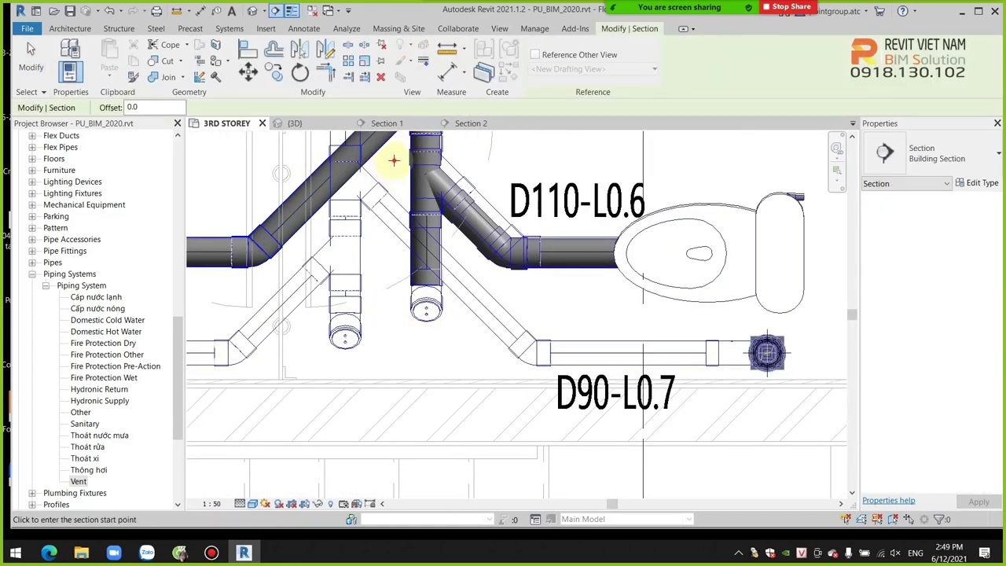
pyautogui.click(393, 159)
pyautogui.click(395, 382)
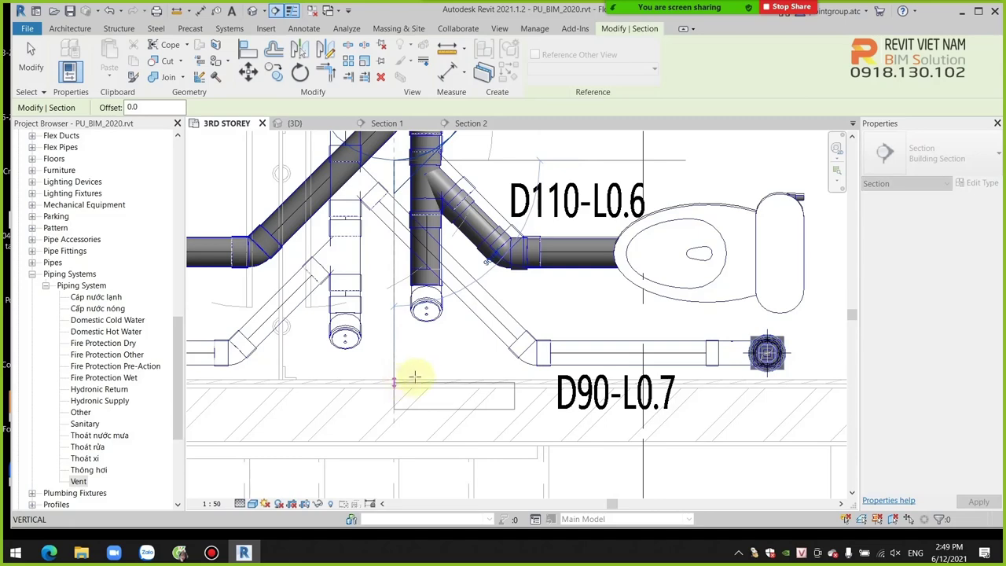
pyautogui.press('Escape')
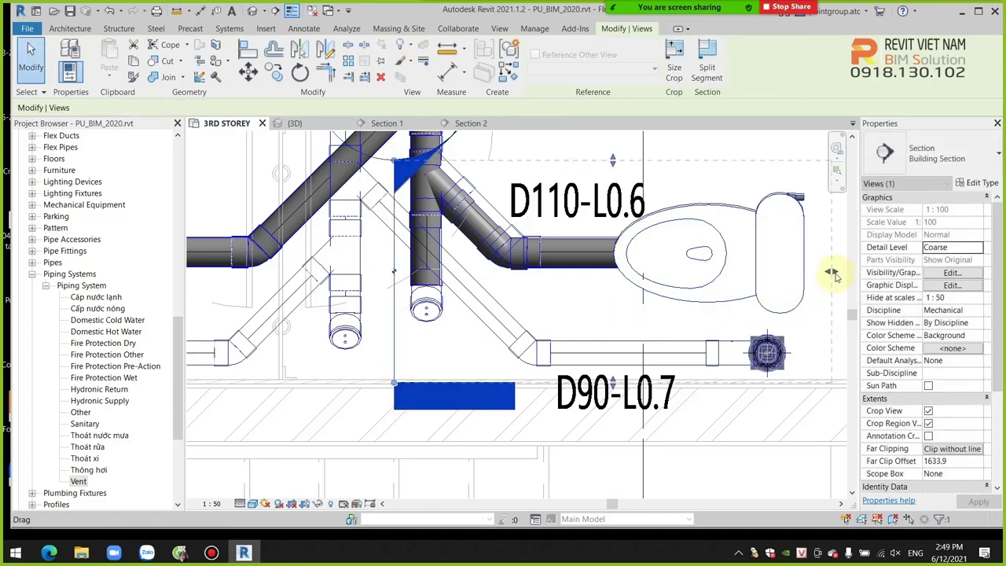
pyautogui.moveTo(579, 285); pyautogui.dragTo(471, 284)
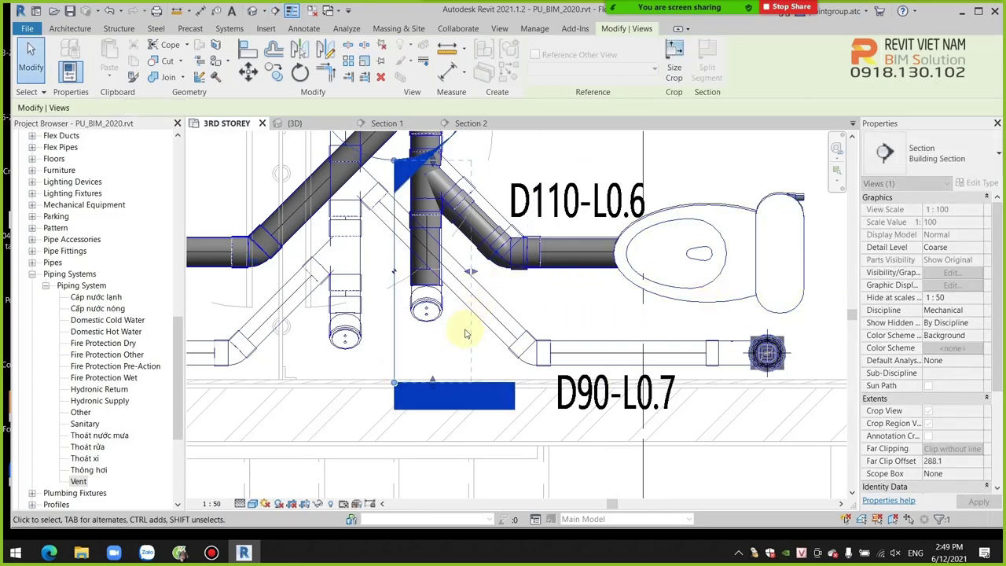
# Open the new Section 3 view at Fine detail, panned to the pipe.
pyautogui.click(399, 310)
pyautogui.click(394, 314)
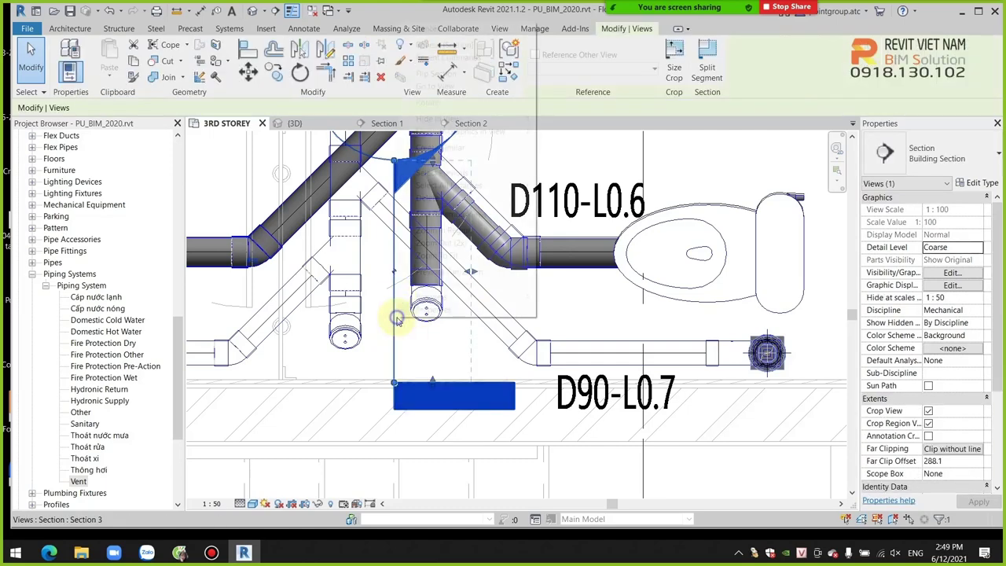
pyautogui.rightClick(397, 316)
pyautogui.click(451, 86)
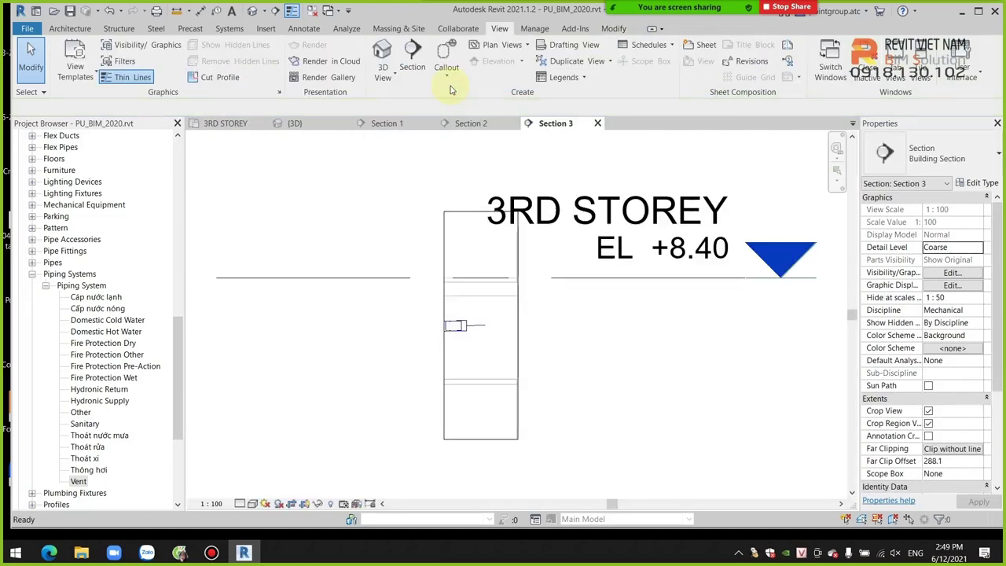
pyautogui.click(251, 503)
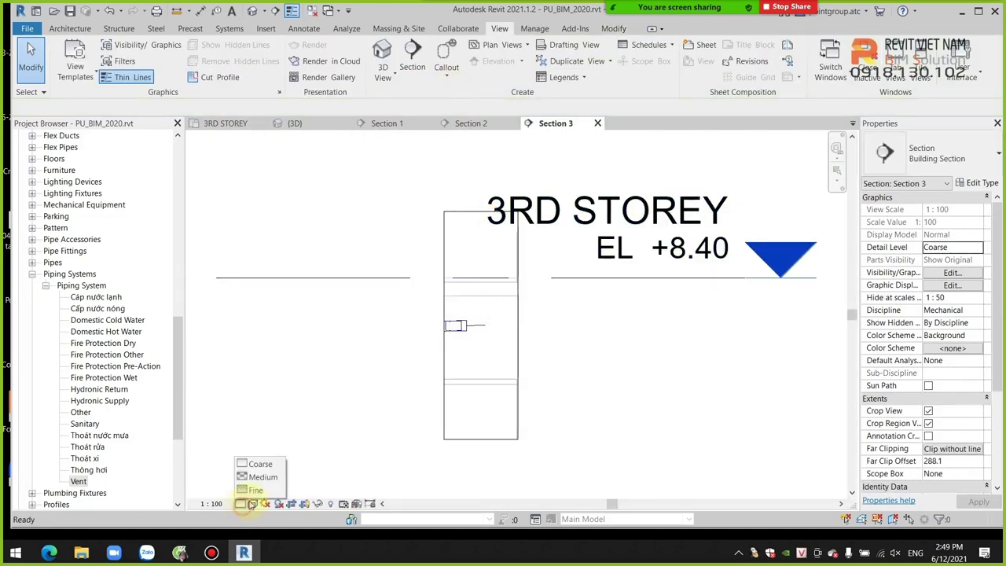
pyautogui.click(254, 491)
pyautogui.scroll(3, 521, 288)
pyautogui.scroll(4, 411, 401)
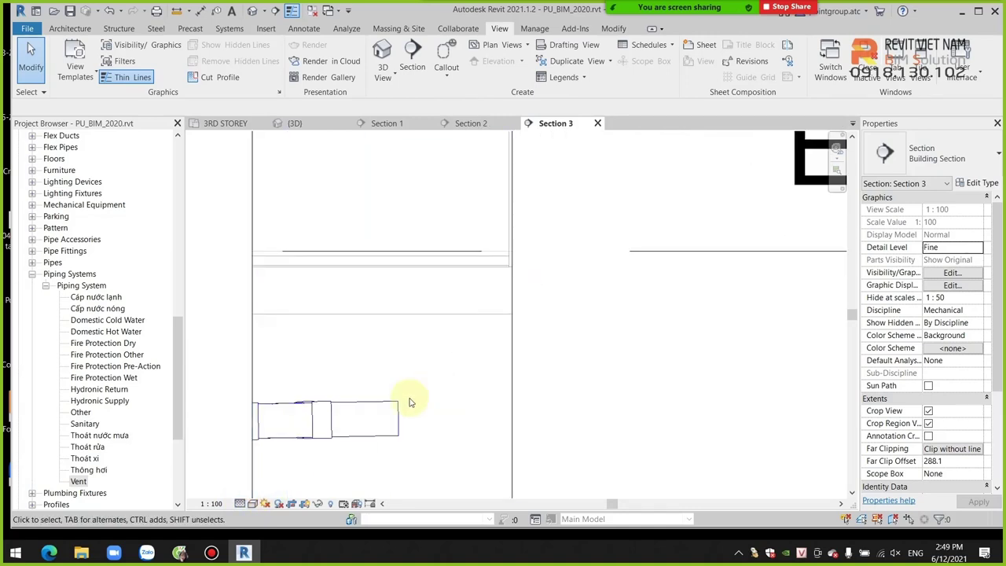
pyautogui.moveTo(411, 401); pyautogui.dragTo(369, 330, button='middle')
pyautogui.scroll(1, 368, 330)
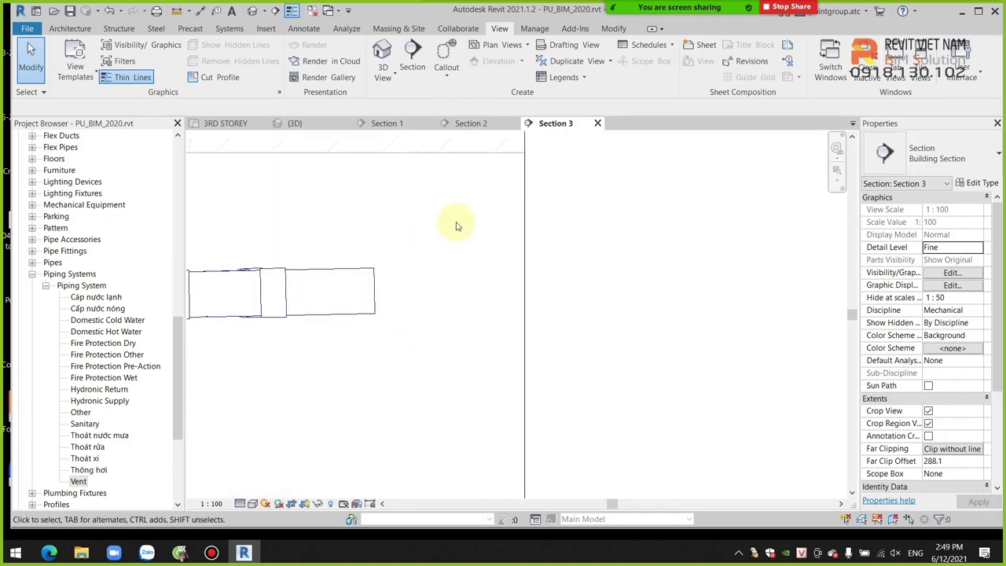
# Draw a 45° run from the D110 pipe's open end, then delete it, keeping only the elbow.
pyautogui.click(372, 290)
pyautogui.rightClick(374, 293)
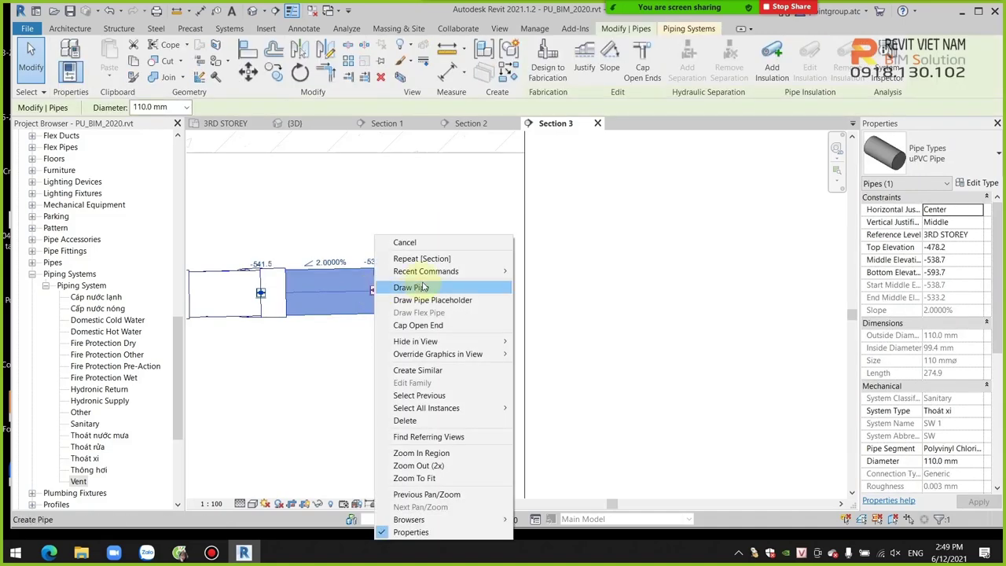
pyautogui.click(412, 288)
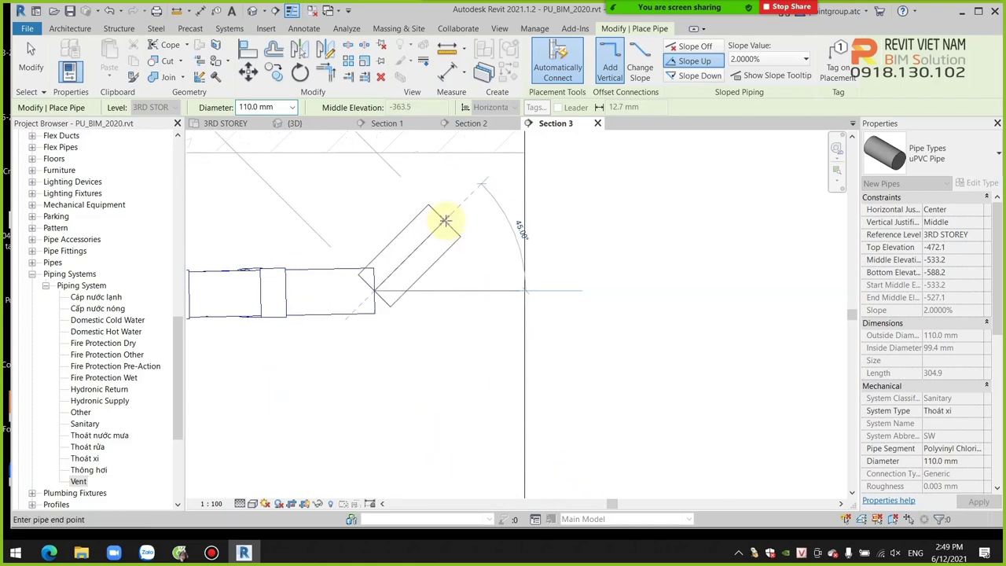
pyautogui.click(445, 220)
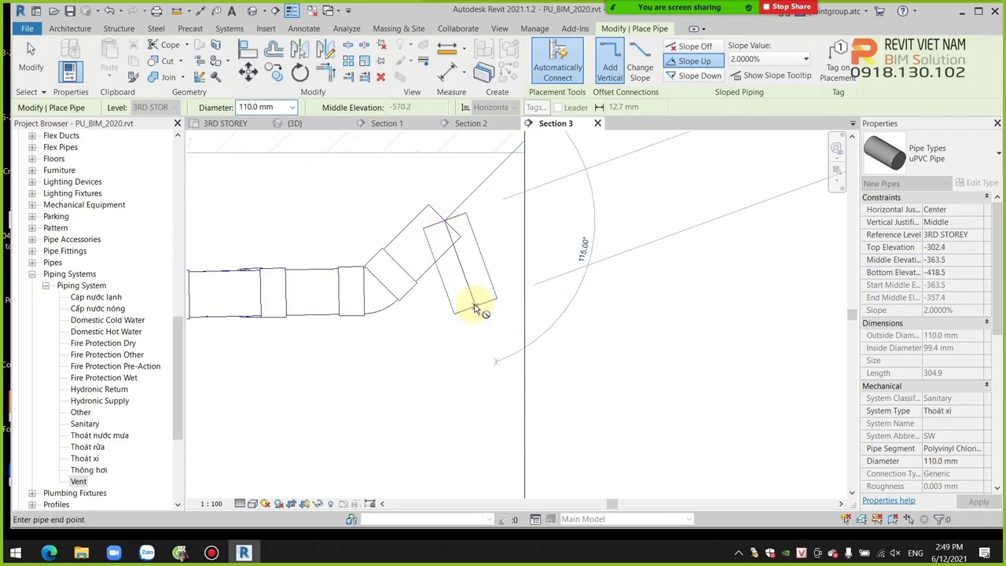
pyautogui.press('Escape')
pyautogui.press('Escape')
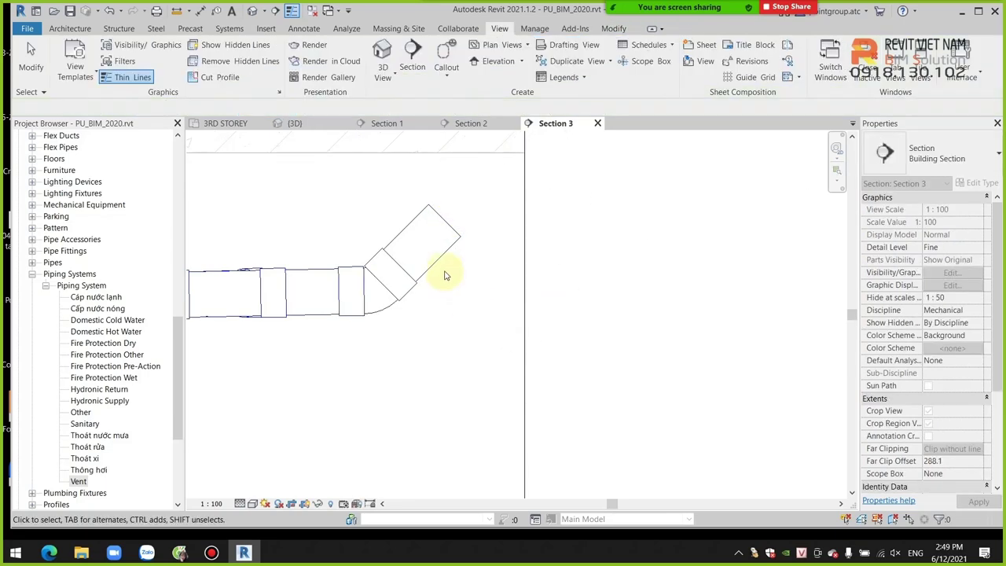
pyautogui.click(441, 253)
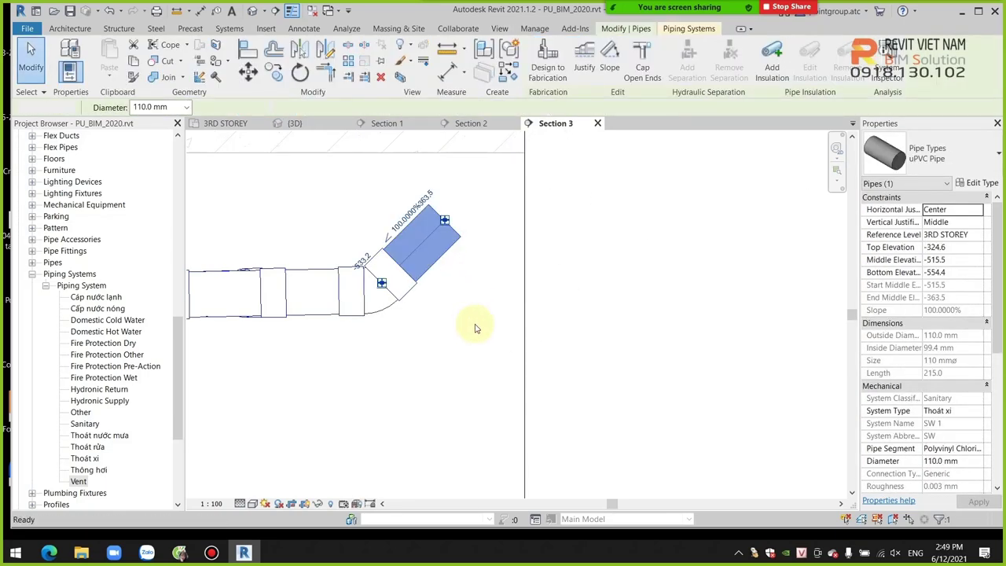
pyautogui.press('Delete')
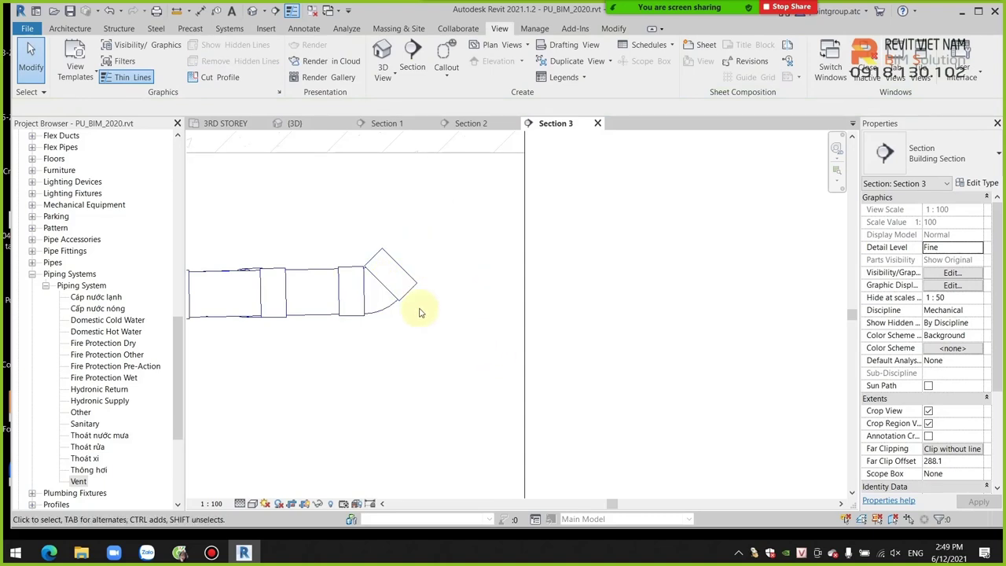
# Cap the open end of the upturned elbow on the 110 mm drain.
pyautogui.click(410, 290)
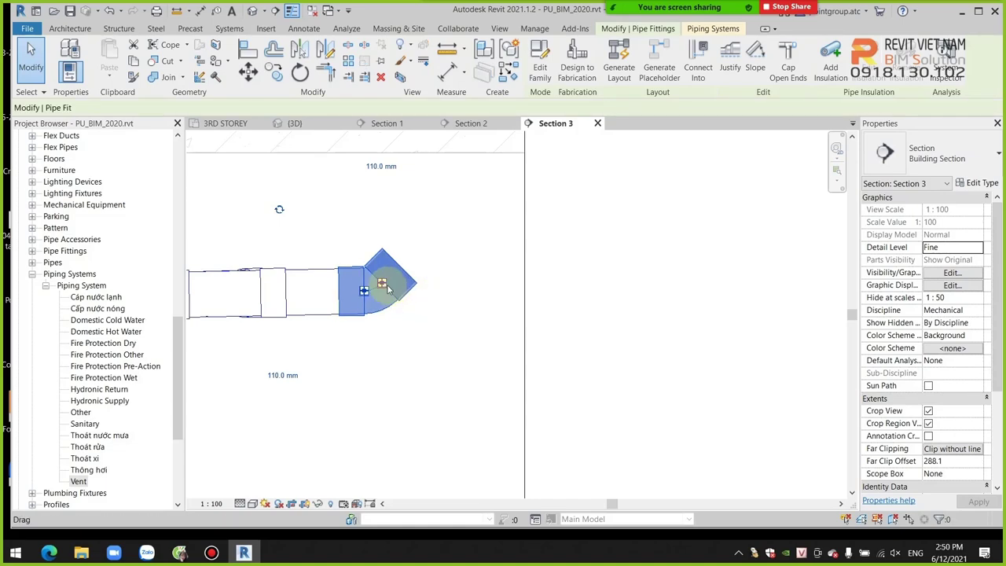
pyautogui.rightClick(385, 287)
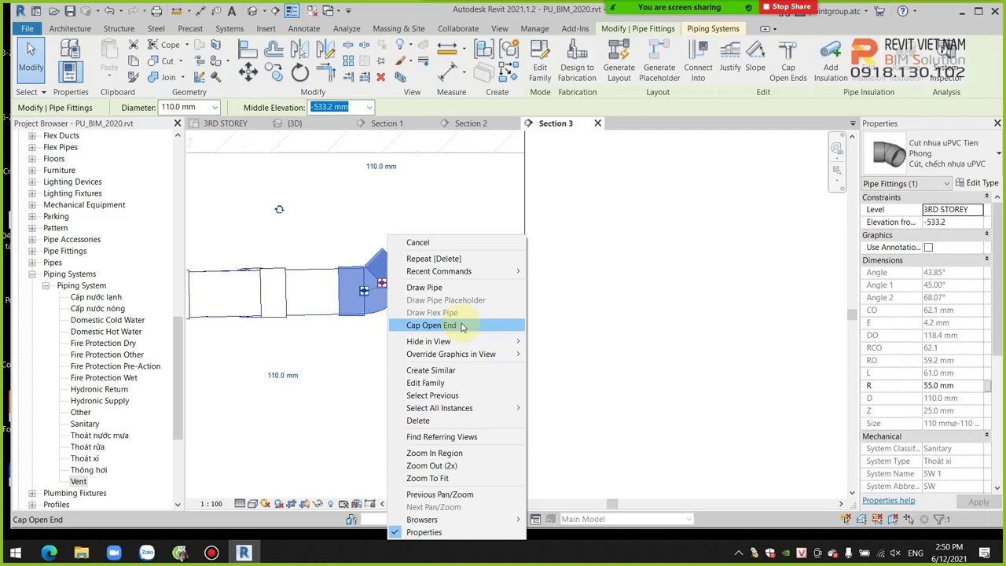
pyautogui.click(462, 325)
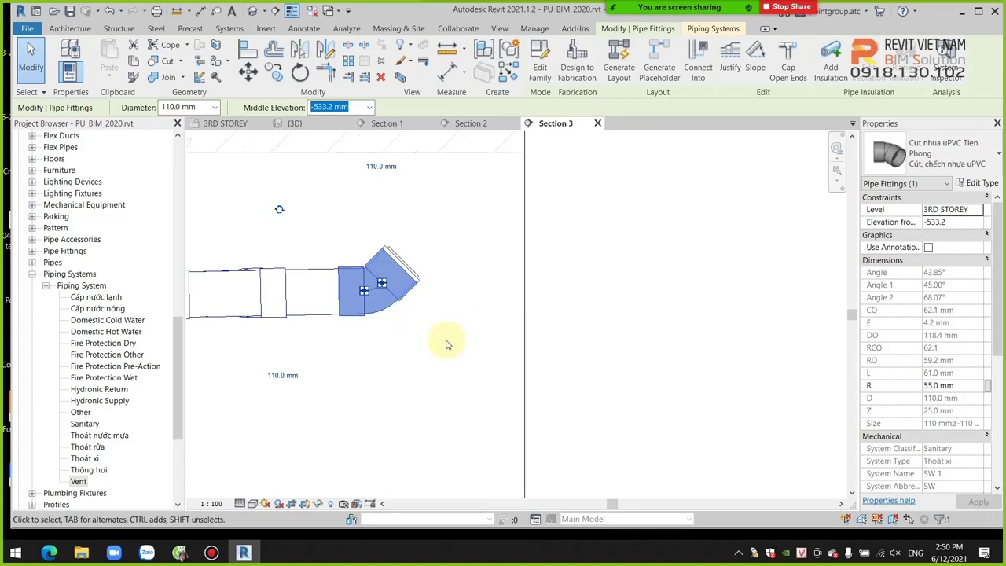
pyautogui.click(436, 350)
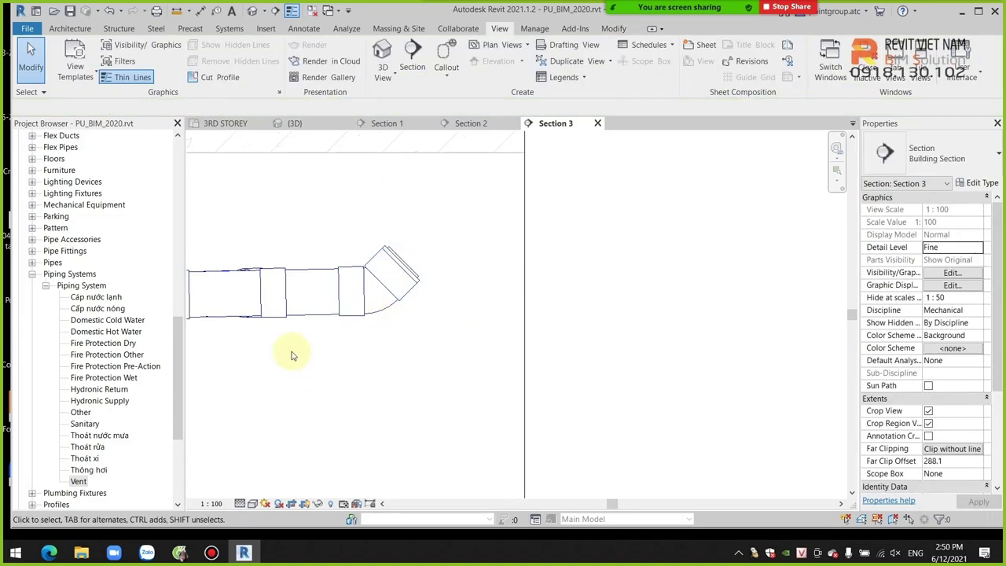
pyautogui.click(322, 310)
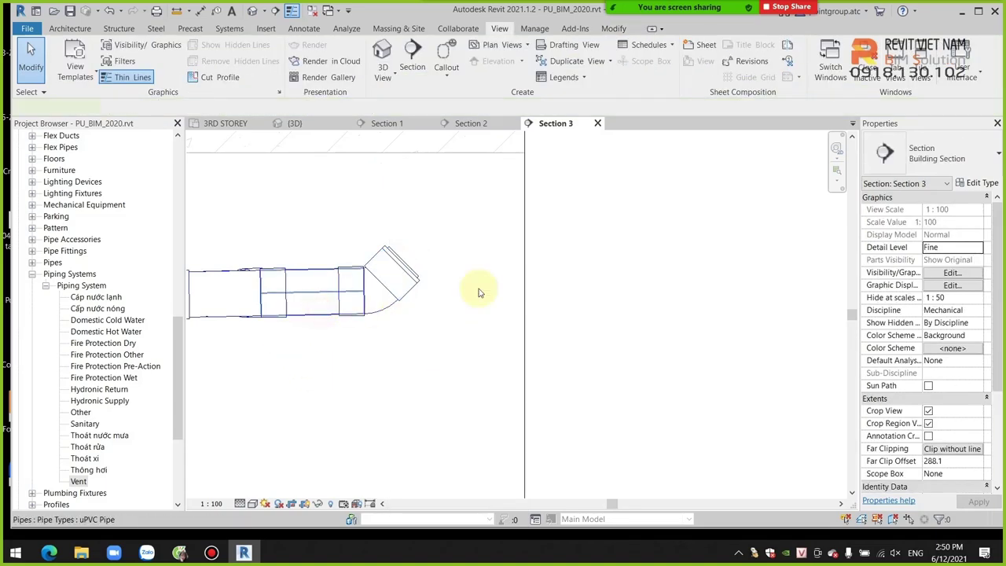
pyautogui.click(982, 182)
pyautogui.click(539, 178)
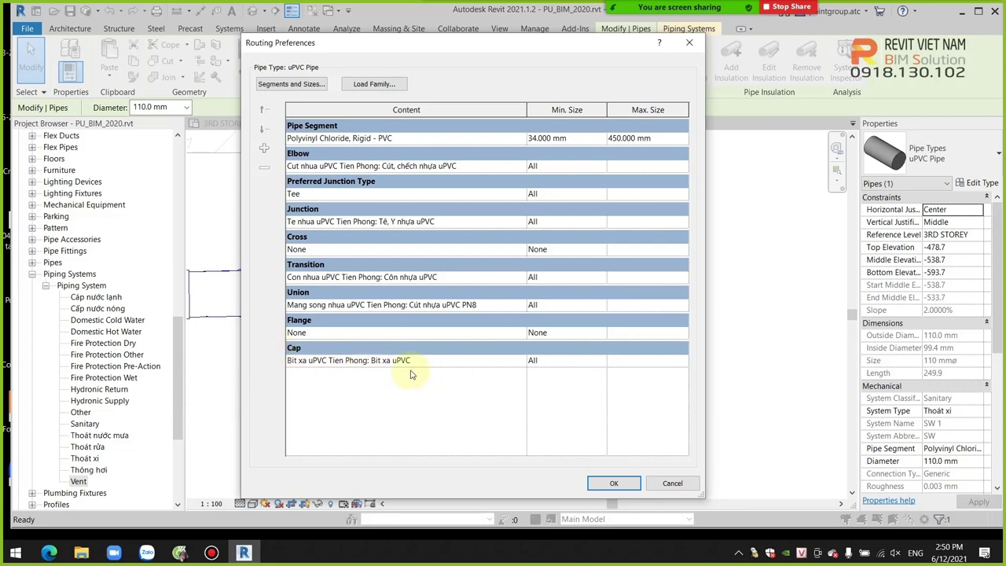
pyautogui.click(672, 482)
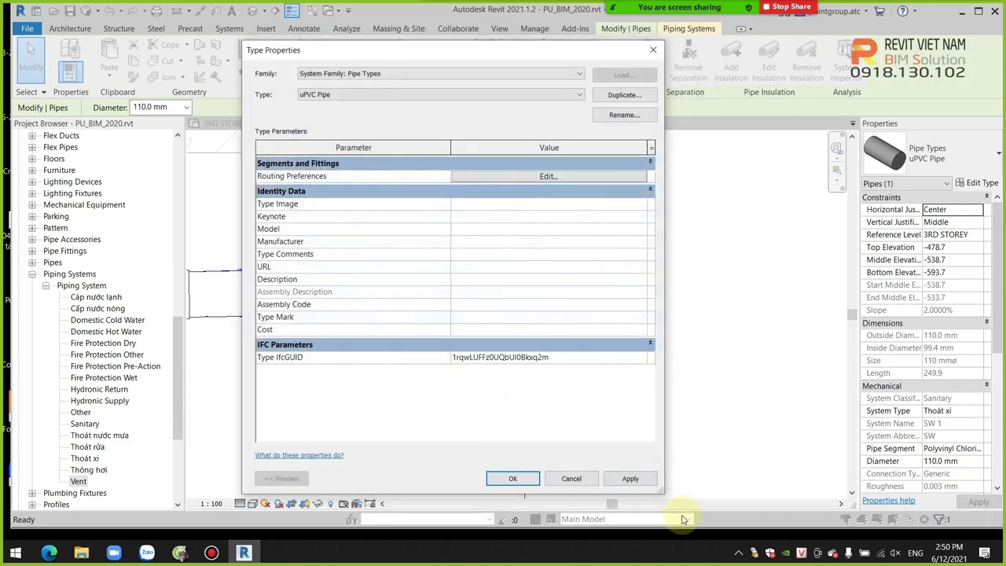
pyautogui.click(572, 480)
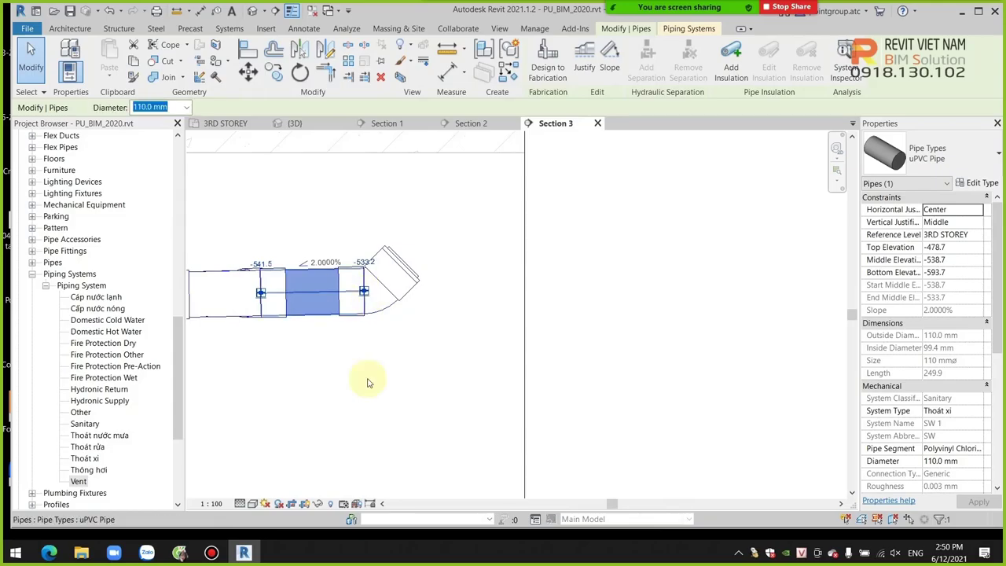